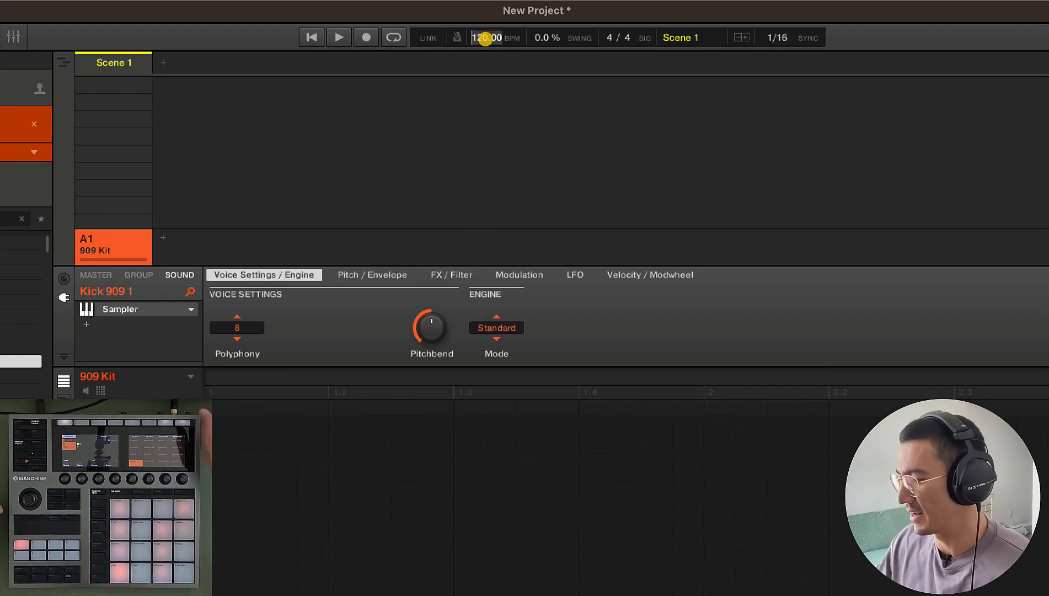
# Set the project tempo to 125 BPM.
pyautogui.write('125')
pyautogui.press('Return')
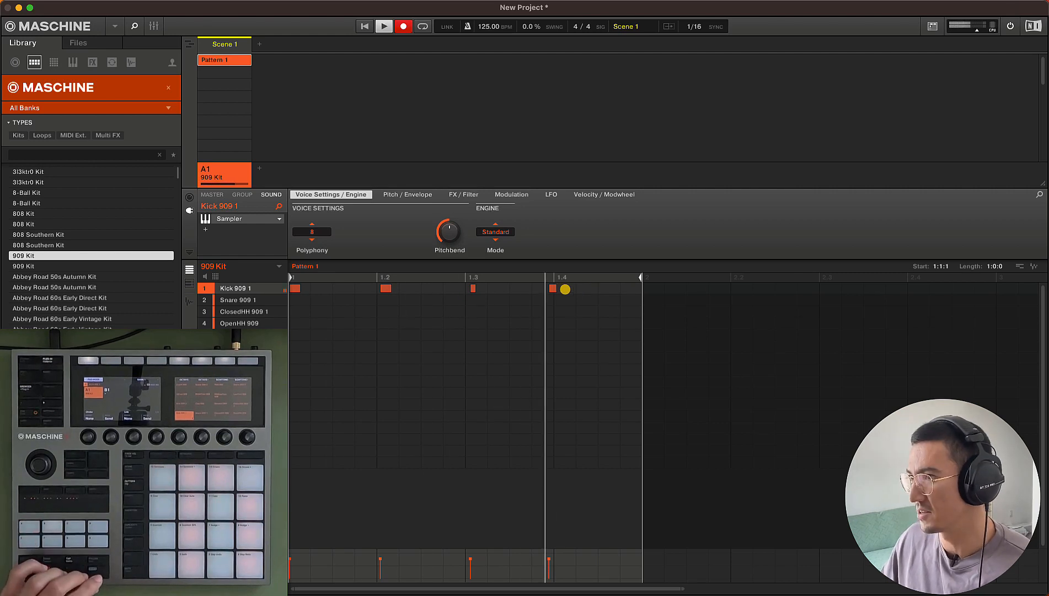
# Select the recorded kick, clap and open hi-hat notes row by row and quantize each set to the grid.
pyautogui.moveTo(568, 289); pyautogui.dragTo(243, 294)
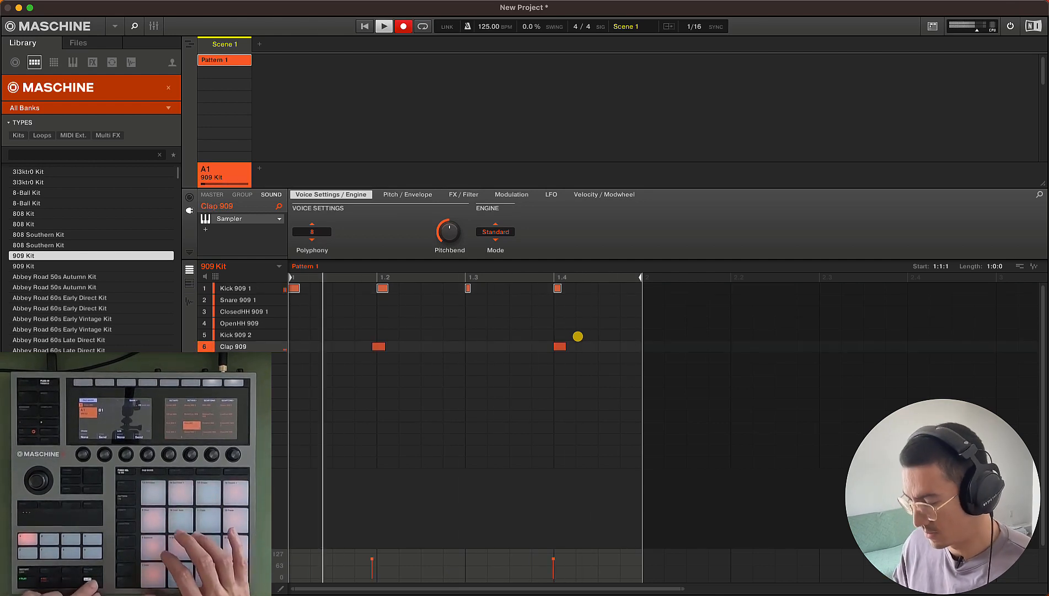
pyautogui.moveTo(602, 341); pyautogui.dragTo(304, 362)
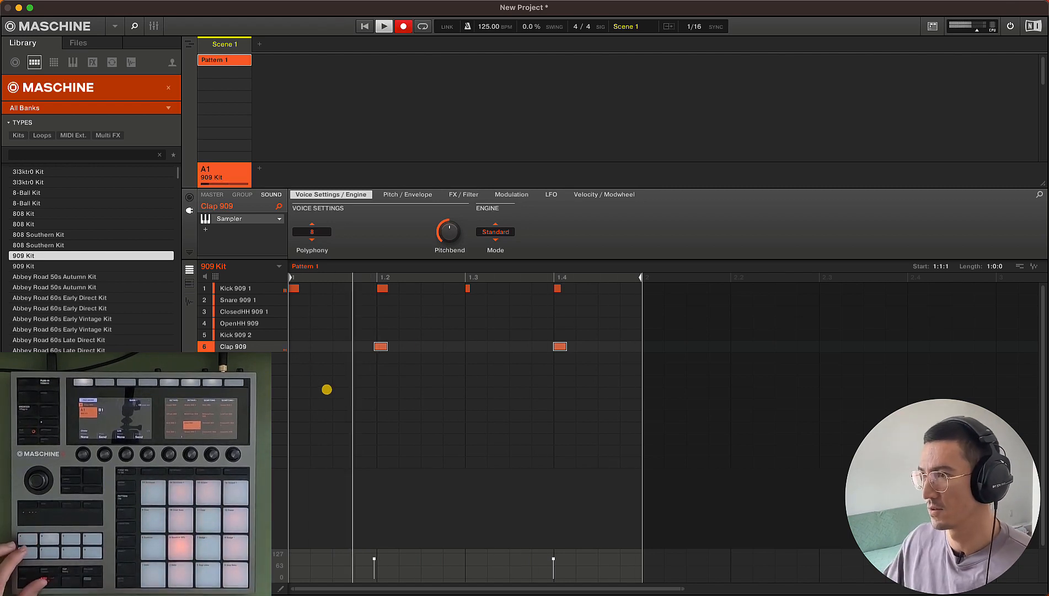
pyautogui.moveTo(609, 340); pyautogui.dragTo(336, 341)
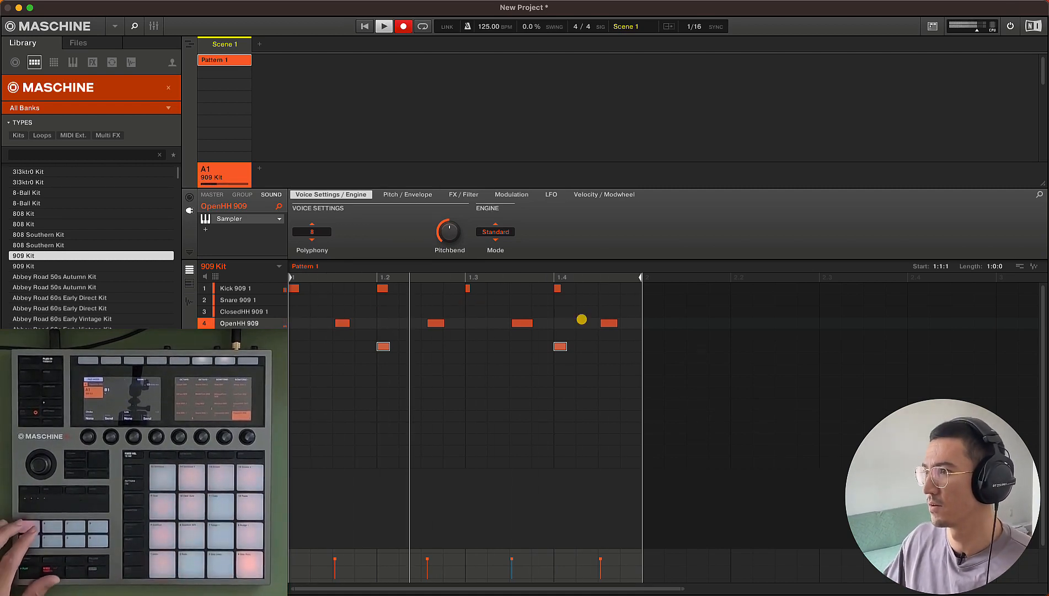
pyautogui.moveTo(623, 321); pyautogui.dragTo(342, 321)
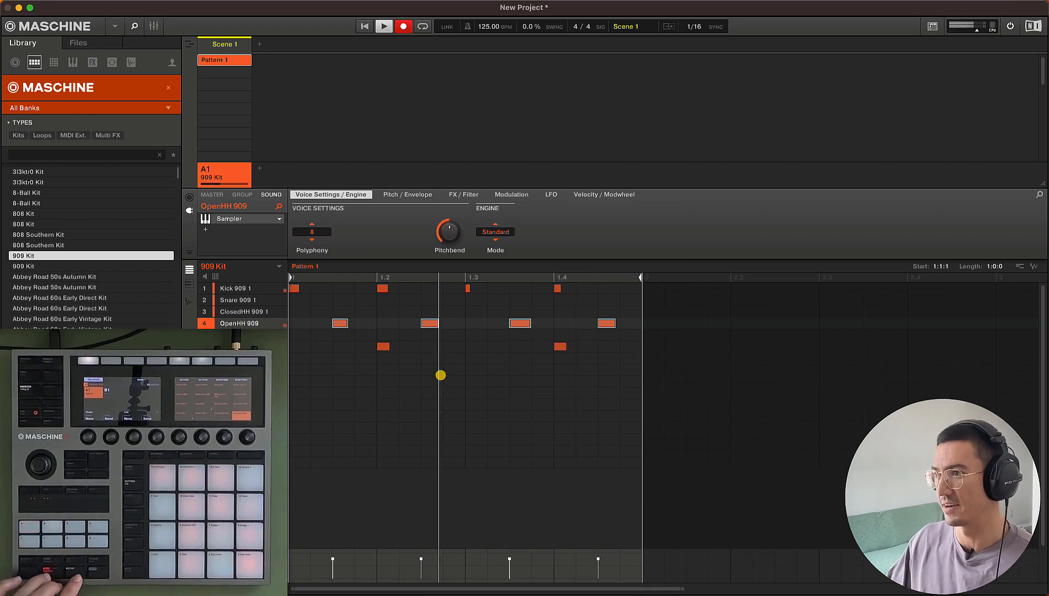
pyautogui.click(440, 375)
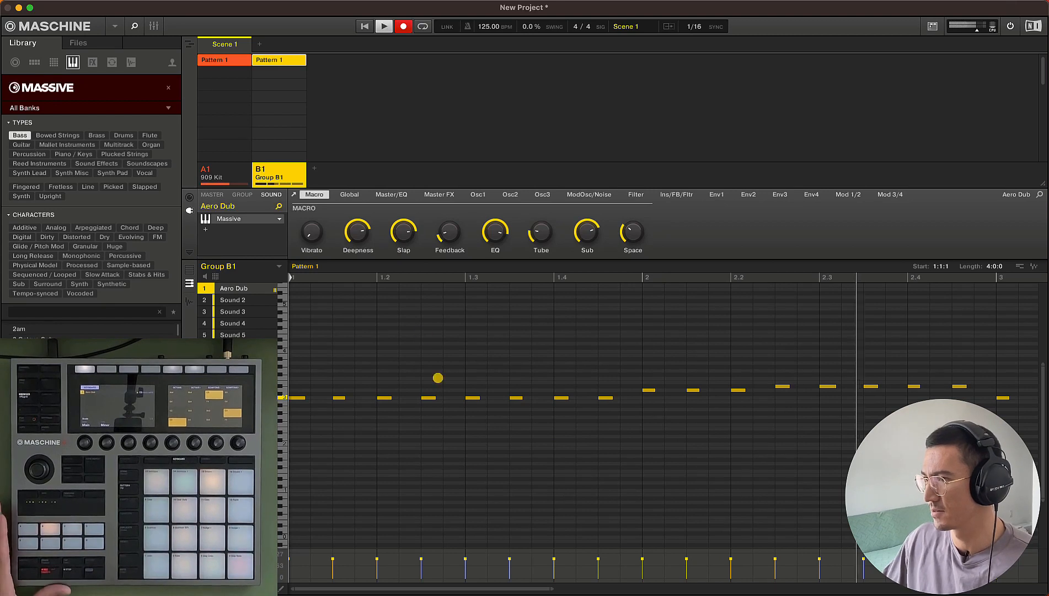
# Add a new group after B1 for the maracas loop and extend its pattern to 2 bars.
pyautogui.doubleClick(477, 589)
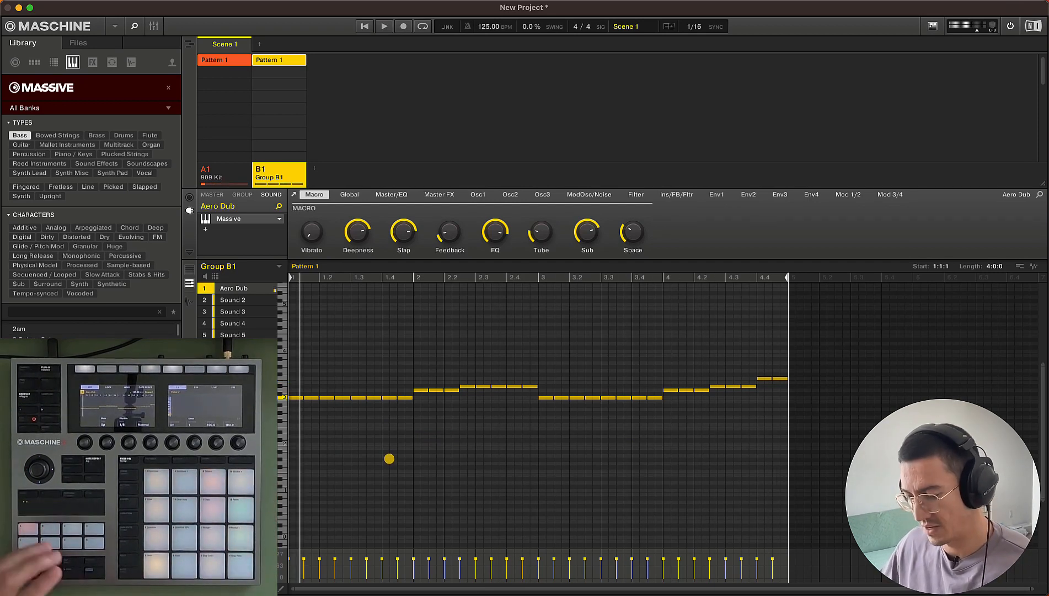
pyautogui.click(314, 168)
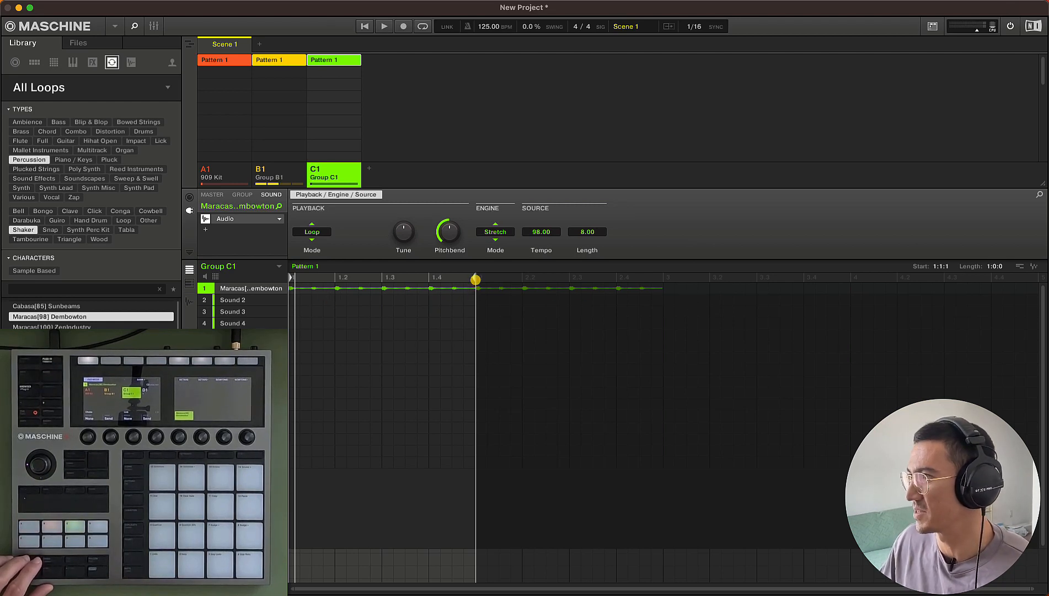
pyautogui.moveTo(485, 279); pyautogui.dragTo(691, 279)
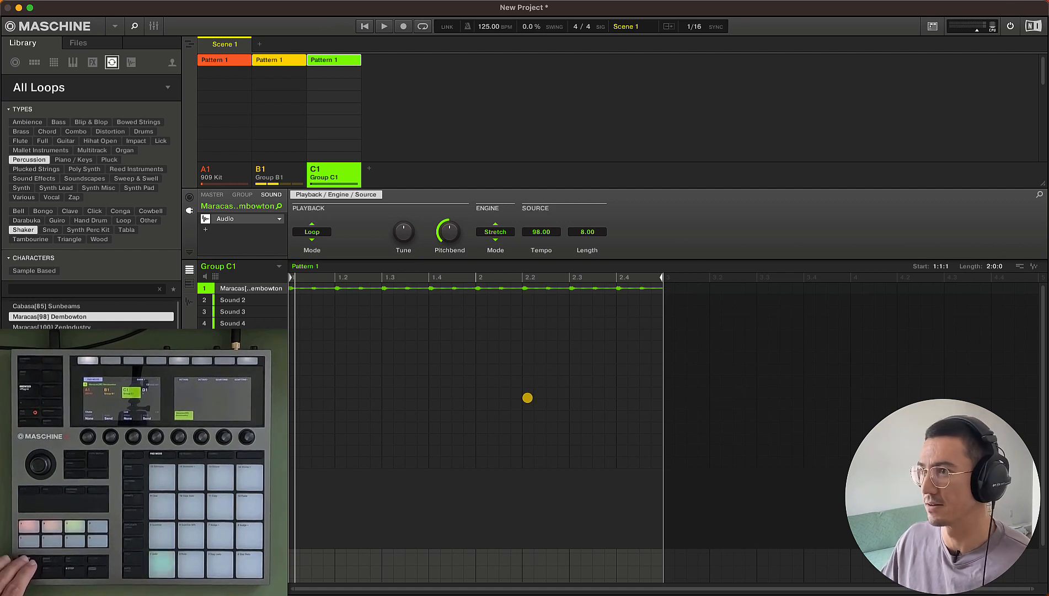
pyautogui.press('space')
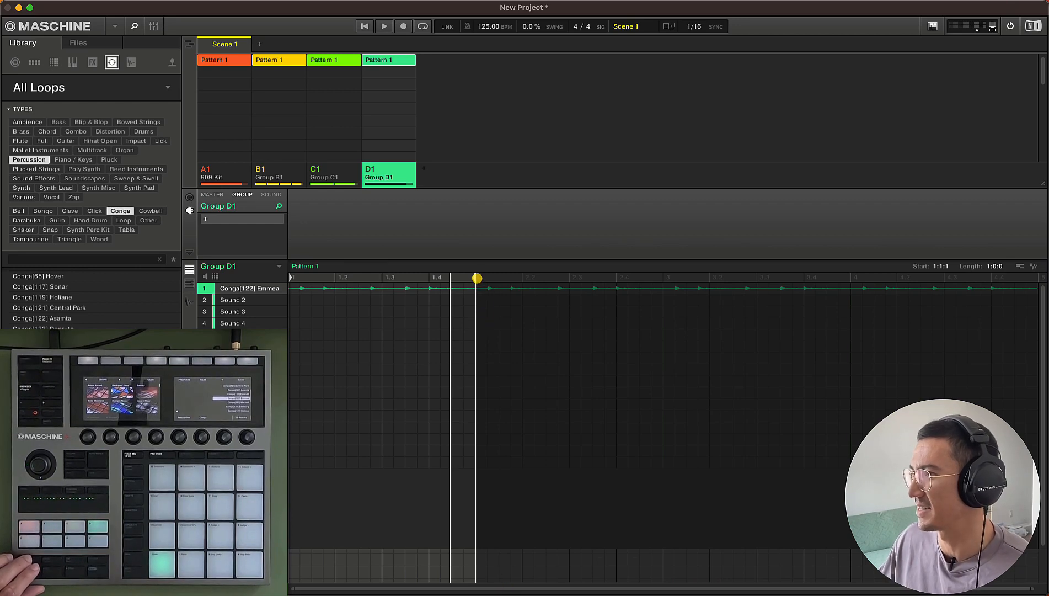
# Extend the conga loop's pattern in Group D1 to 4 bars and toggle playback.
pyautogui.moveTo(686, 285)
pyautogui.mouseDown()
pyautogui.moveTo(1045, 276)
pyautogui.moveTo(684, 265)
pyautogui.moveTo(895, 277)
pyautogui.mouseUp()
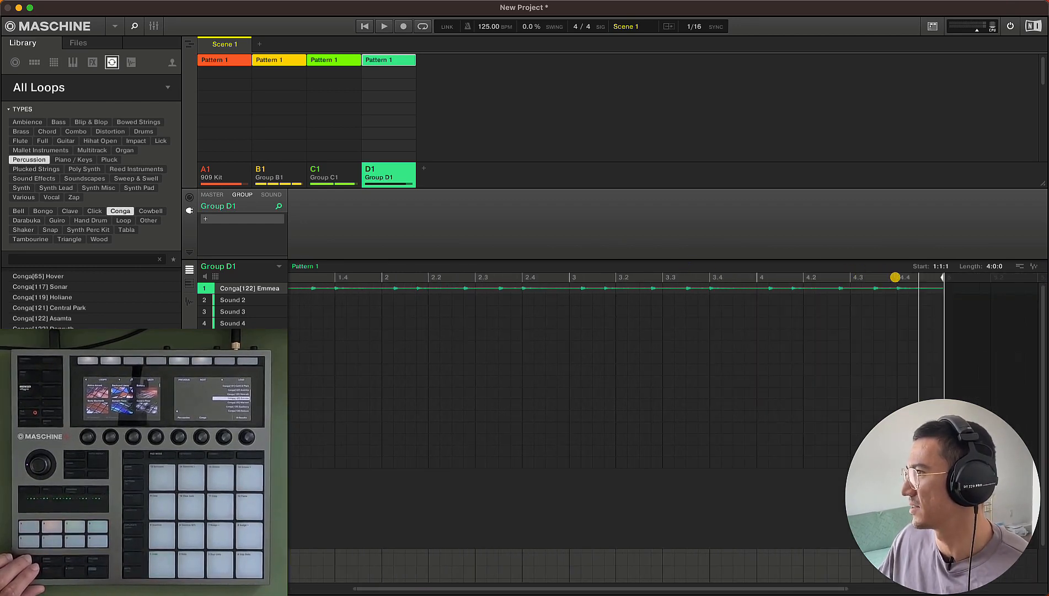
pyautogui.doubleClick(444, 588)
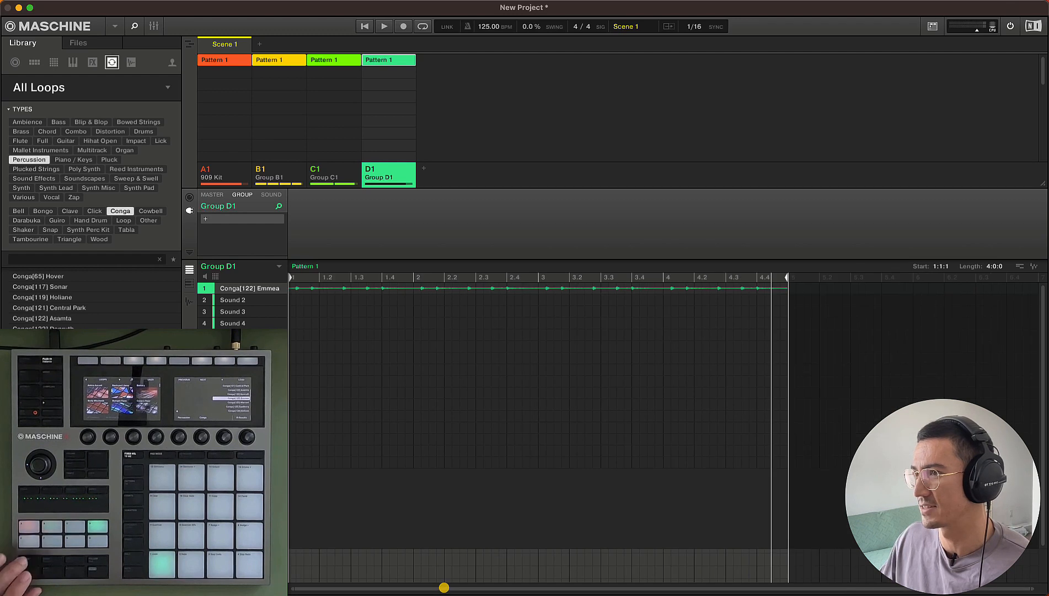
pyautogui.press('space')
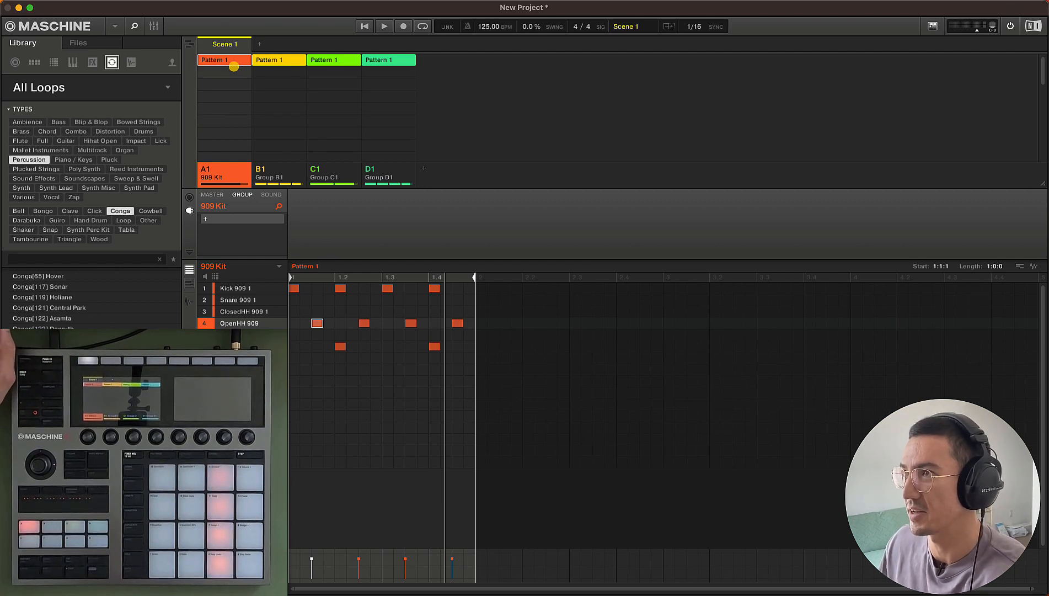
# Duplicate the 909 Kit's Pattern 1 twice, and delete the kick and open hi-hat notes from the original, keeping the claps.
pyautogui.moveTo(234, 64); pyautogui.dragTo(234, 85)
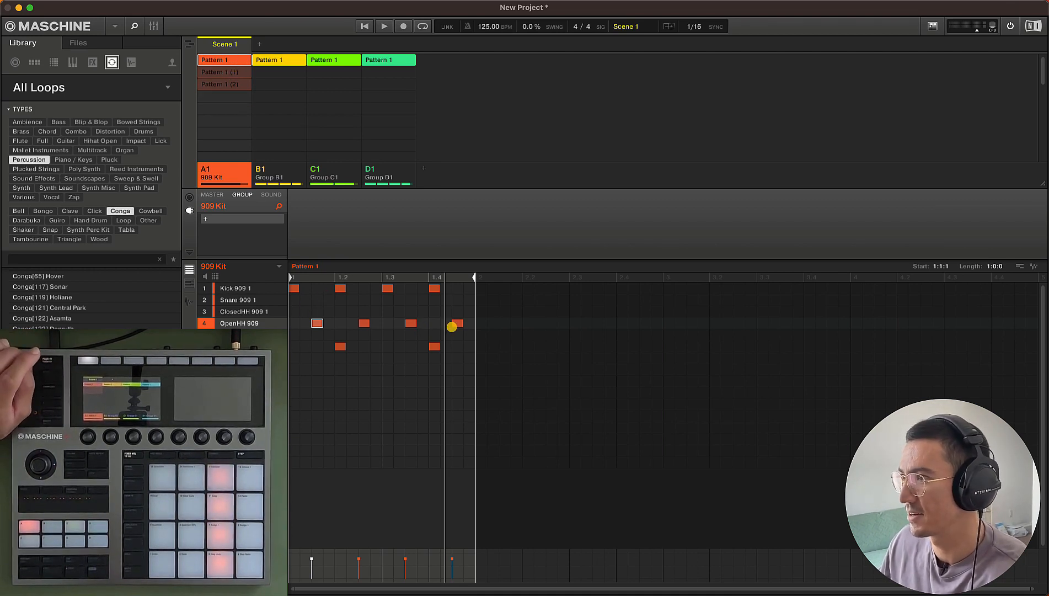
pyautogui.moveTo(474, 340); pyautogui.dragTo(287, 277)
pyautogui.press('Delete')
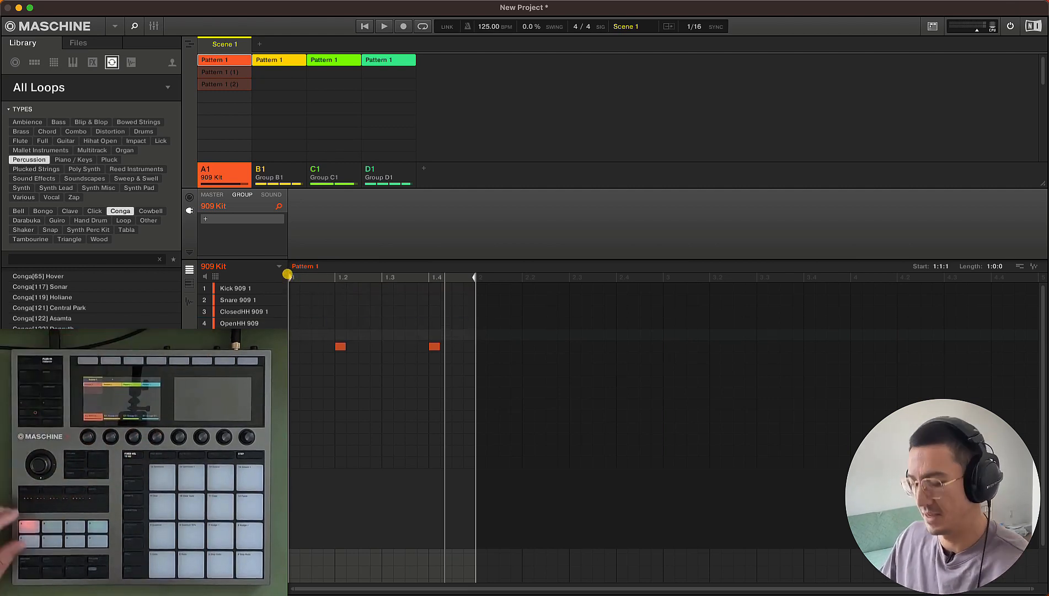
pyautogui.press('space')
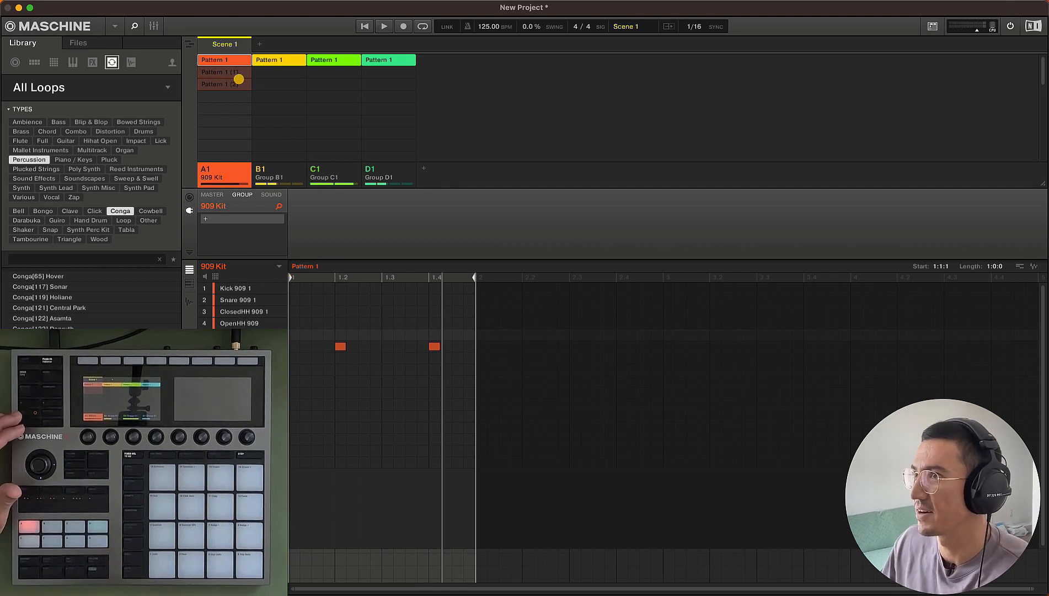
# Delete all kick notes from the 909 Kit's Pattern 1 (1) and audition the kit's pattern variations.
pyautogui.click(228, 73)
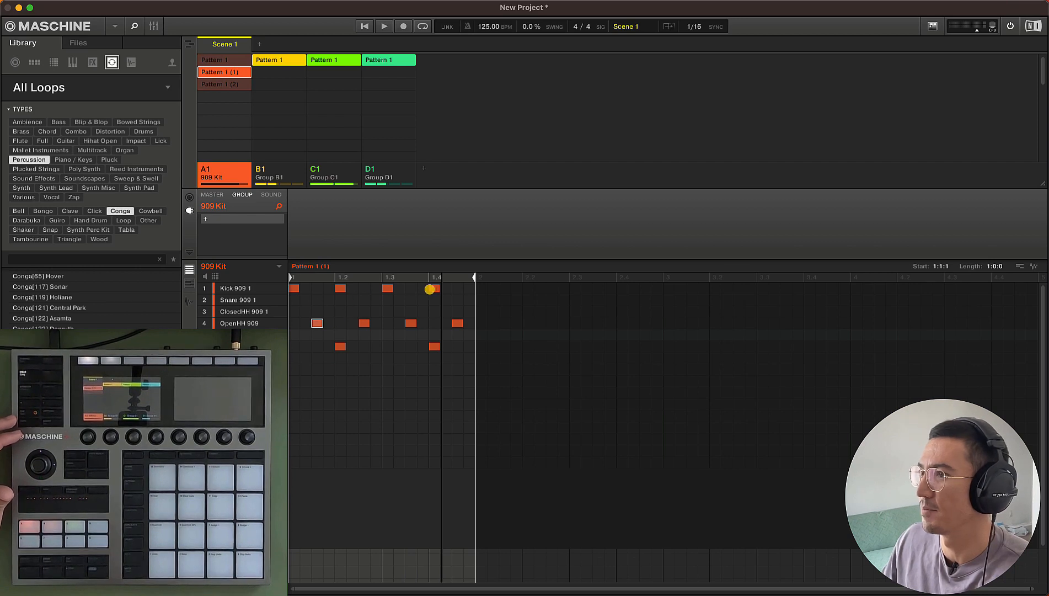
pyautogui.moveTo(458, 289); pyautogui.dragTo(264, 288)
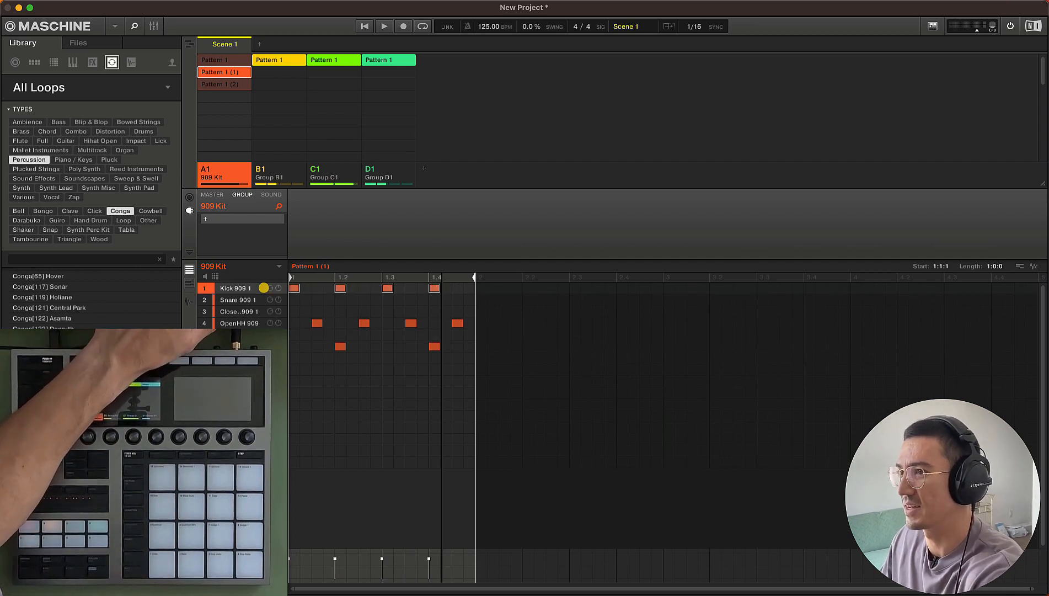
pyautogui.press('Delete')
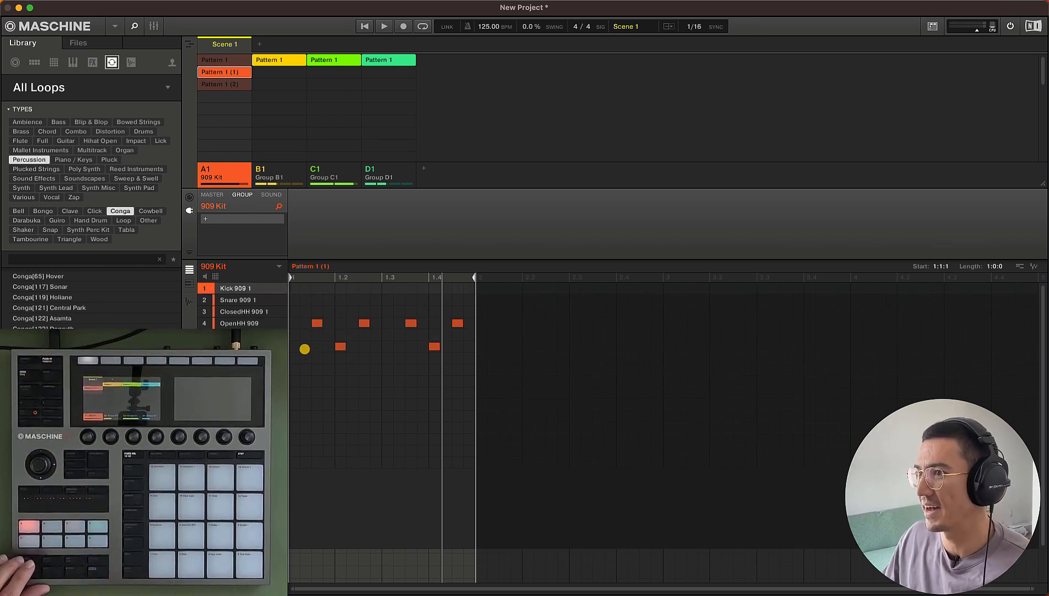
pyautogui.press('space')
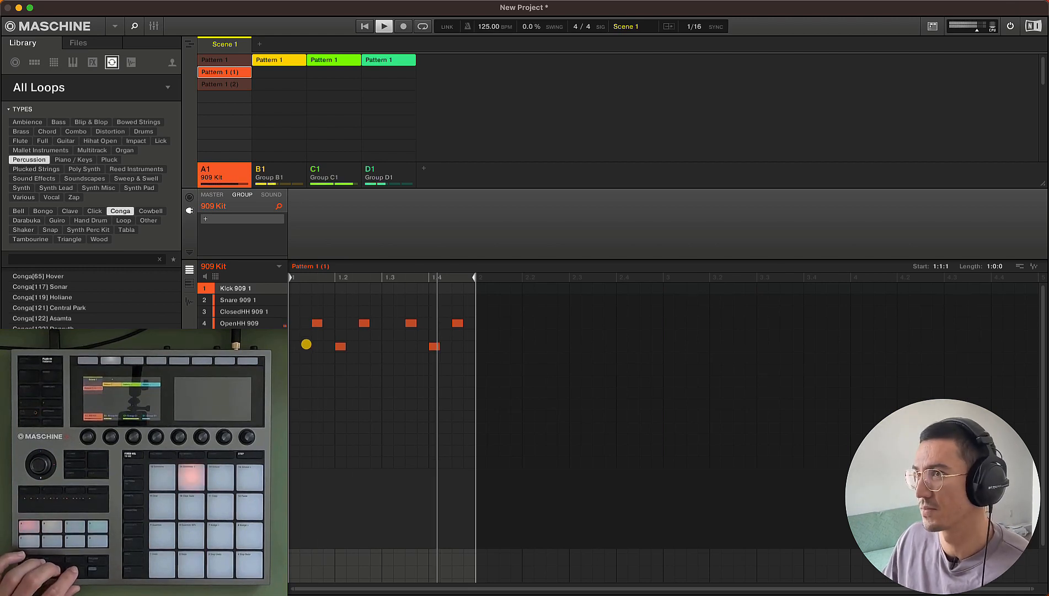
pyautogui.click(237, 90)
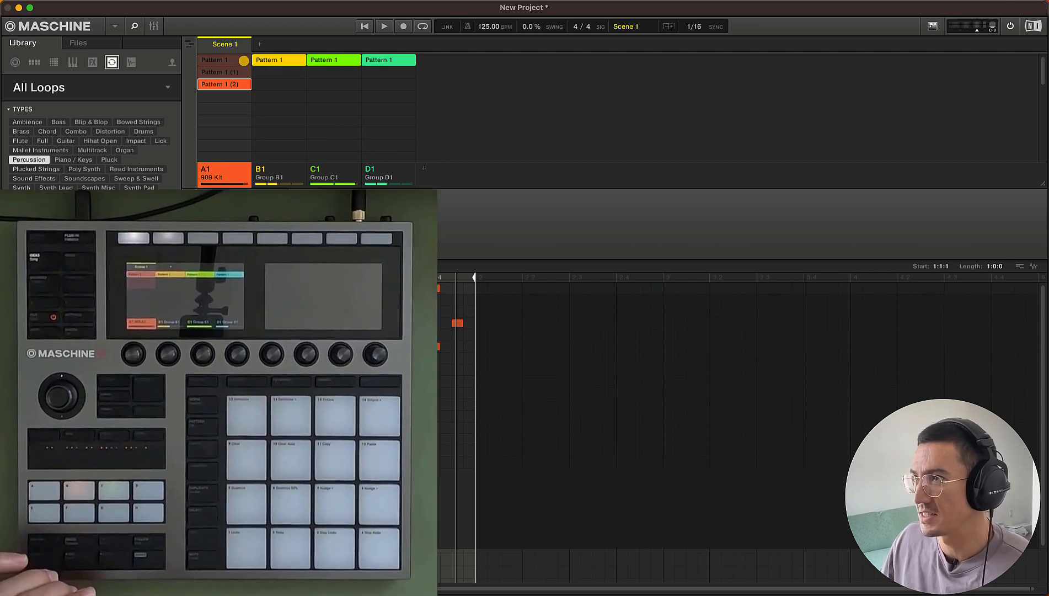
pyautogui.click(244, 61)
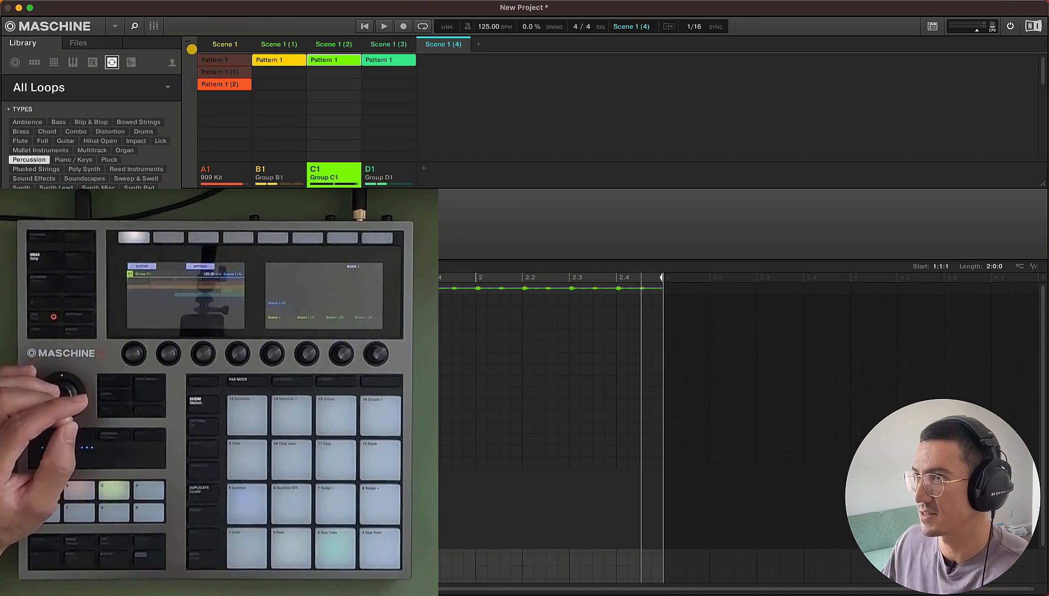
# Switch from the scene ideas to the song timeline, fit the whole arrangement and play it.
pyautogui.click(190, 44)
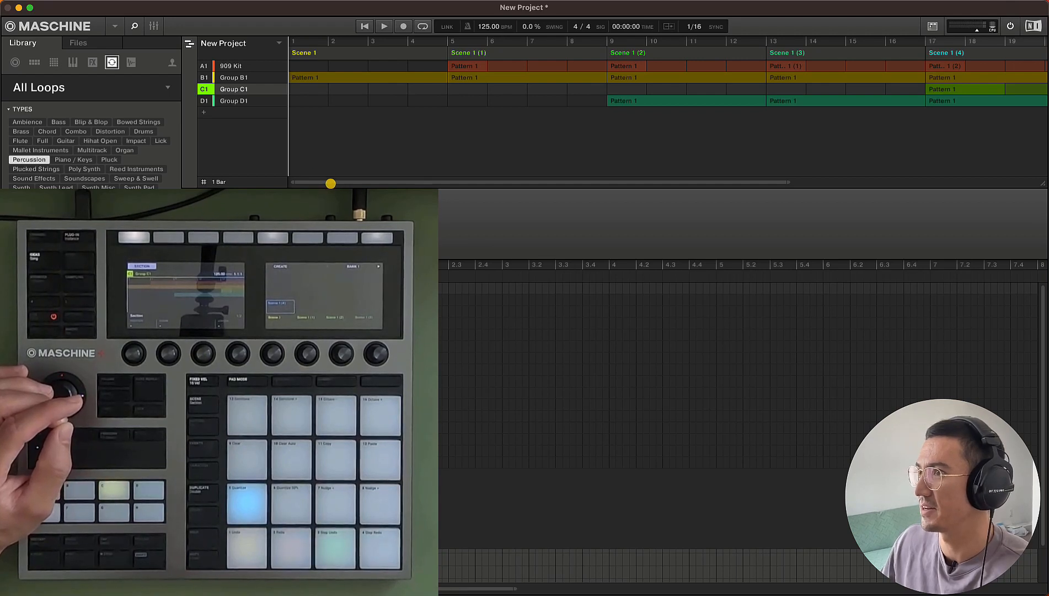
pyautogui.doubleClick(333, 183)
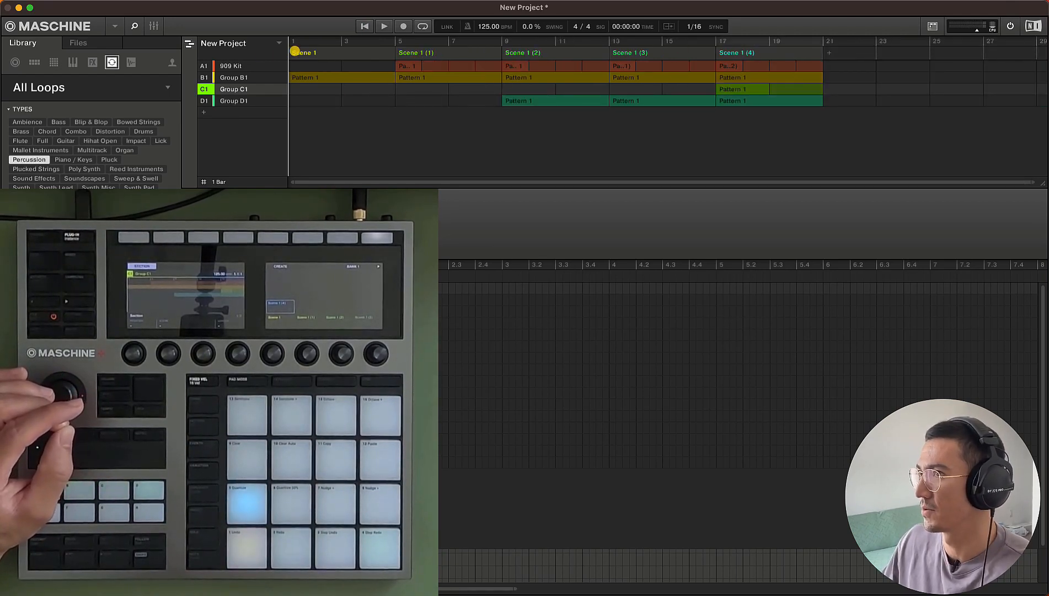
pyautogui.click(190, 44)
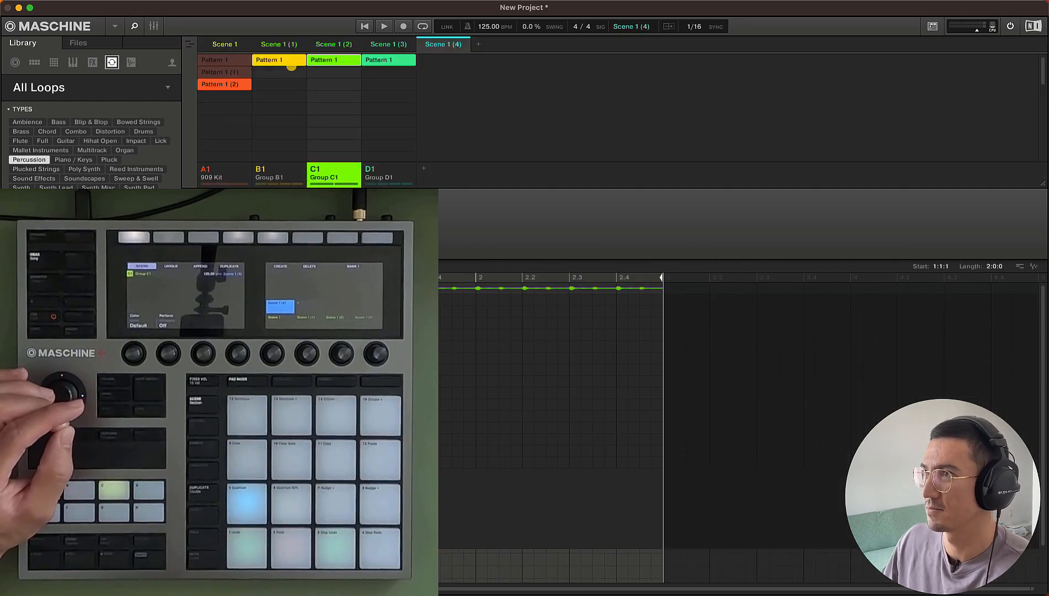
pyautogui.click(189, 44)
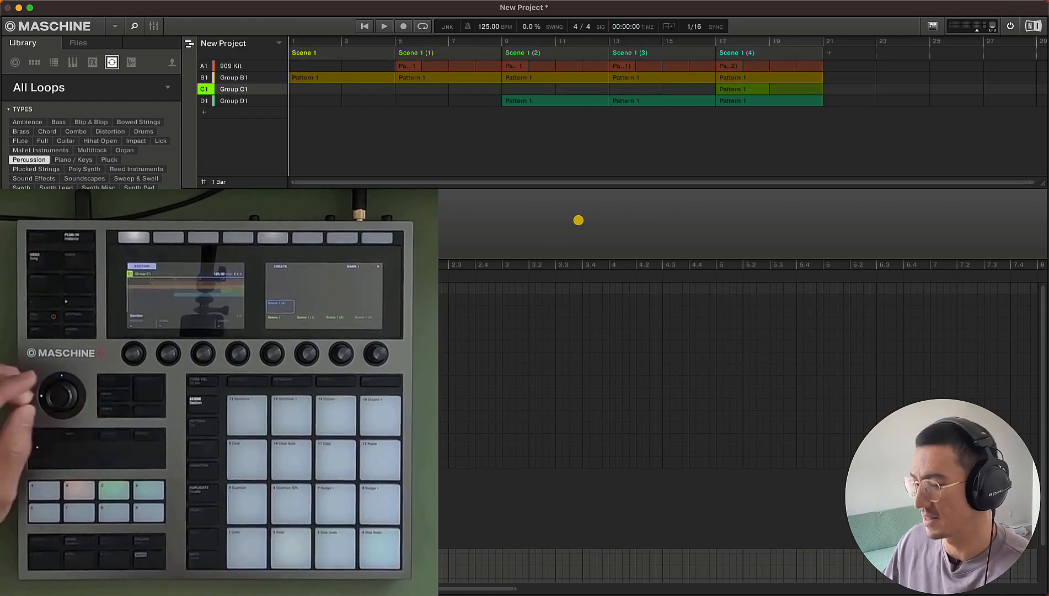
pyautogui.press('space')
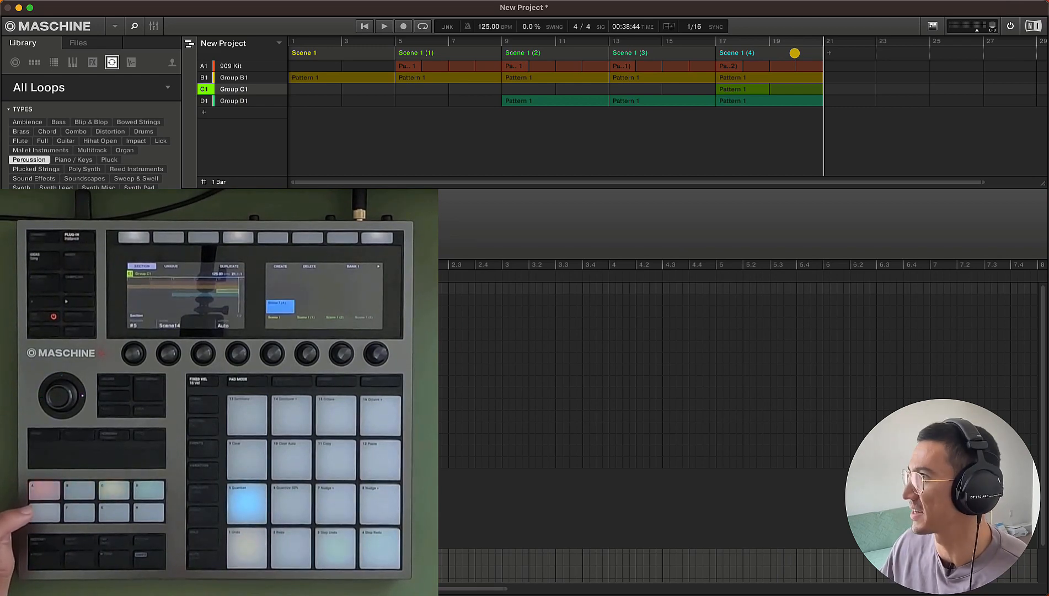
# Extend the Scene 1 (4) section in the song timeline to 8 bars.
pyautogui.click(795, 53)
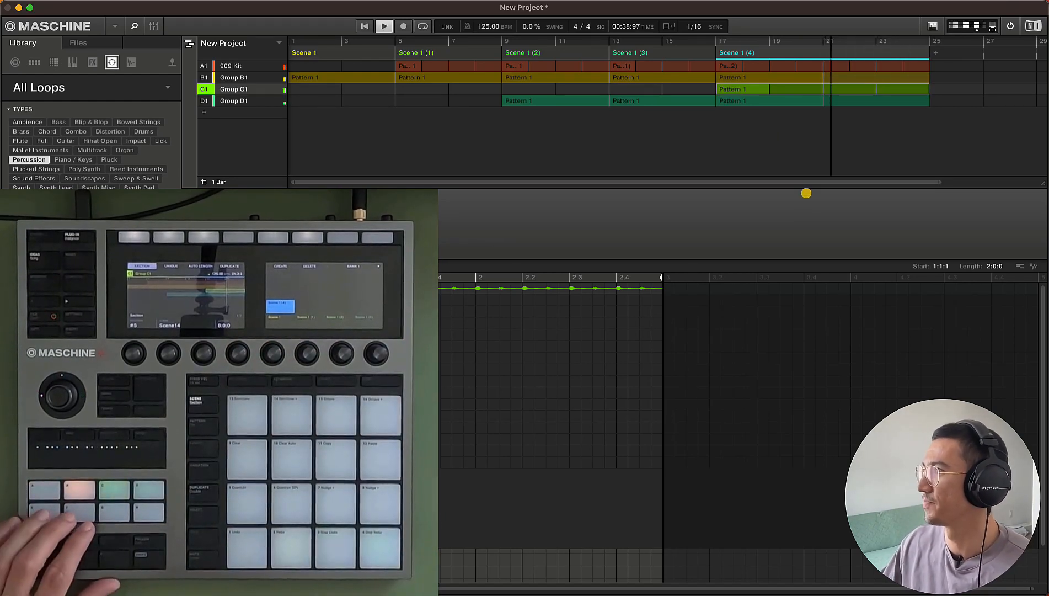
pyautogui.moveTo(821, 181); pyautogui.dragTo(820, 181)
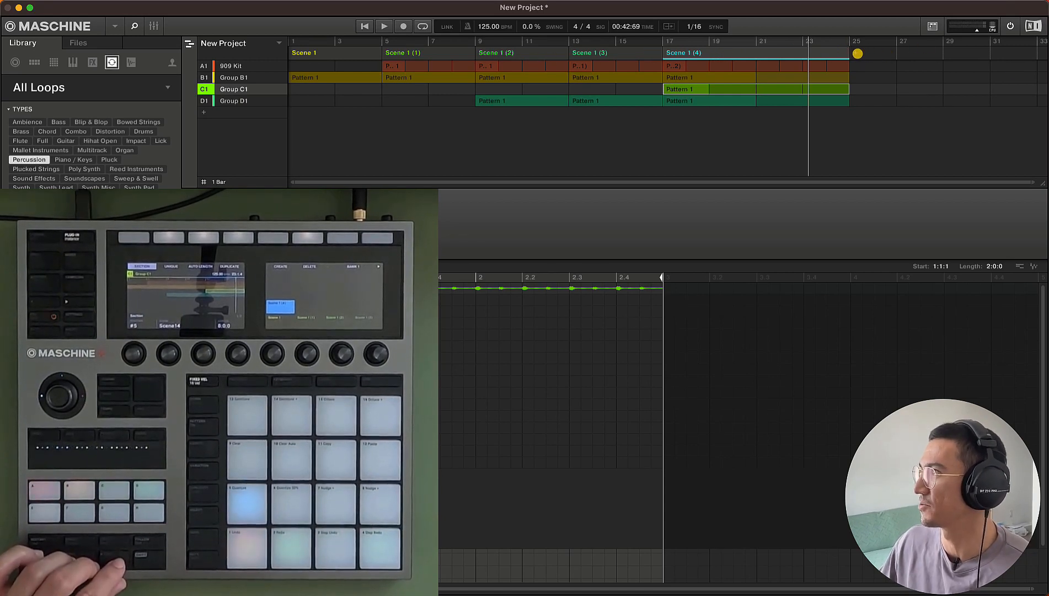
# Create a section at bar 25 of the song, assign Scene 1 (2) to it, and play from about bar 23.
pyautogui.click(857, 54)
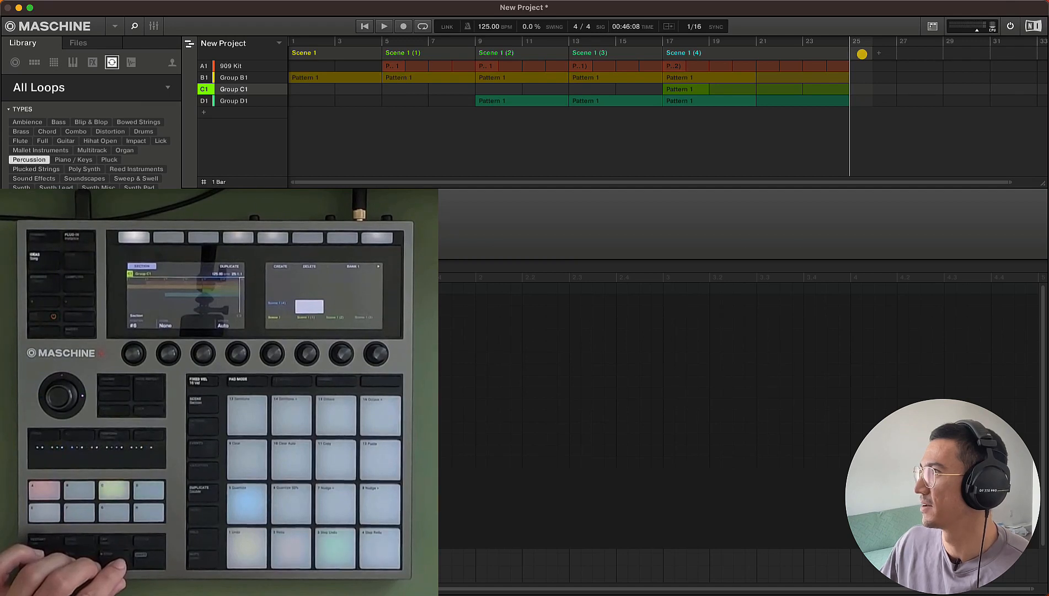
pyautogui.rightClick(862, 53)
pyautogui.moveTo(883, 71)
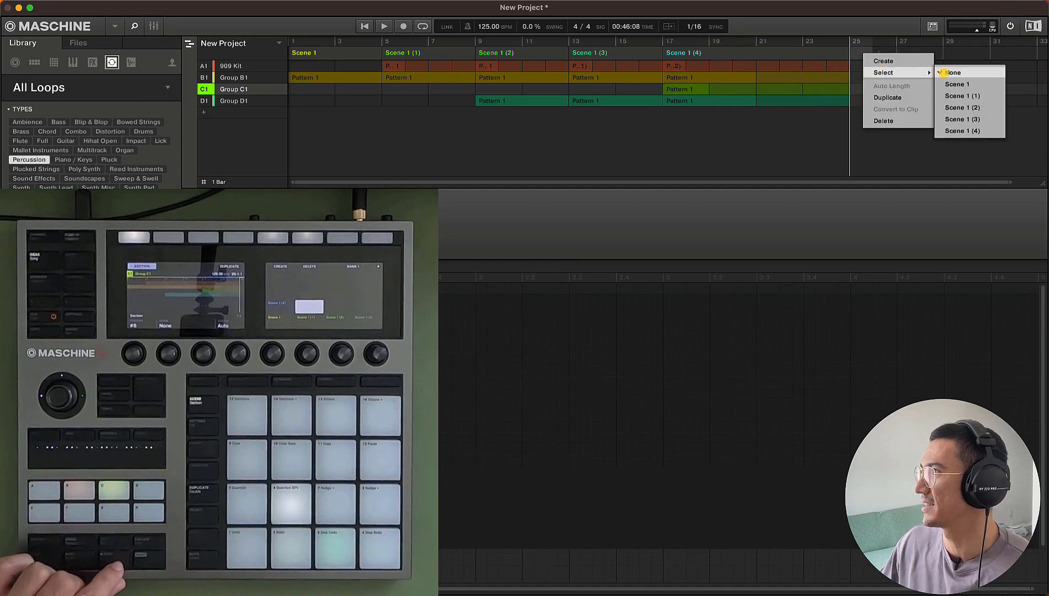
pyautogui.click(954, 107)
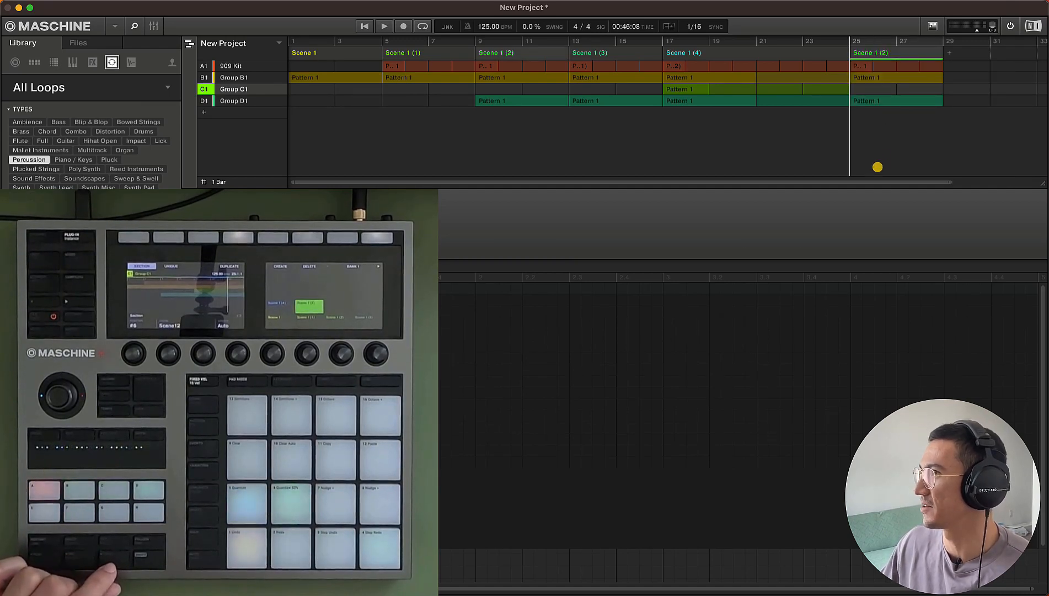
pyautogui.click(806, 42)
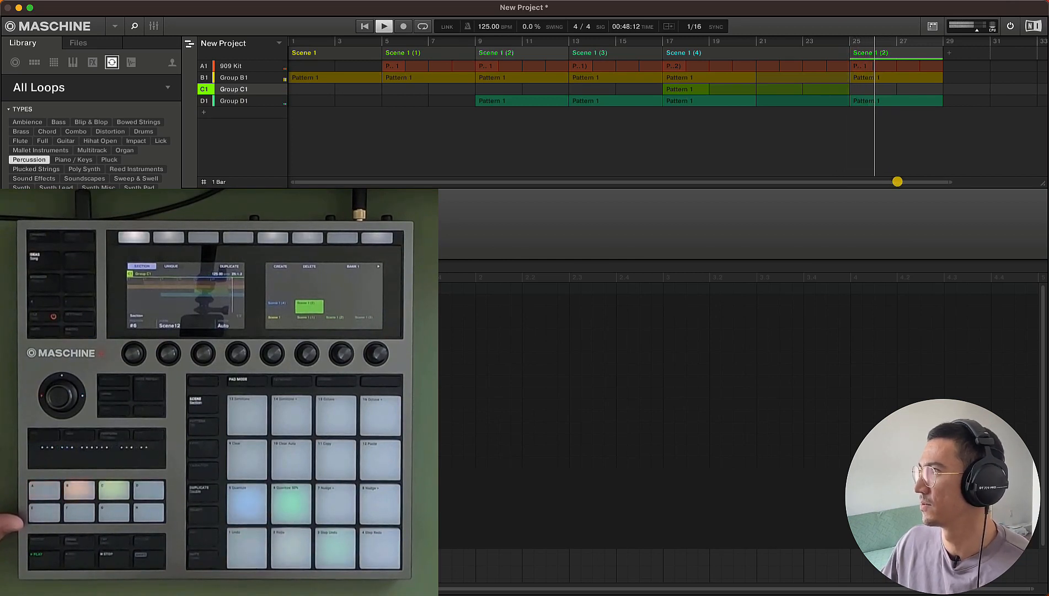
# Create a section at bar 29 of the song and assign Scene 1 (3) to it.
pyautogui.hscroll(2, 897, 181)
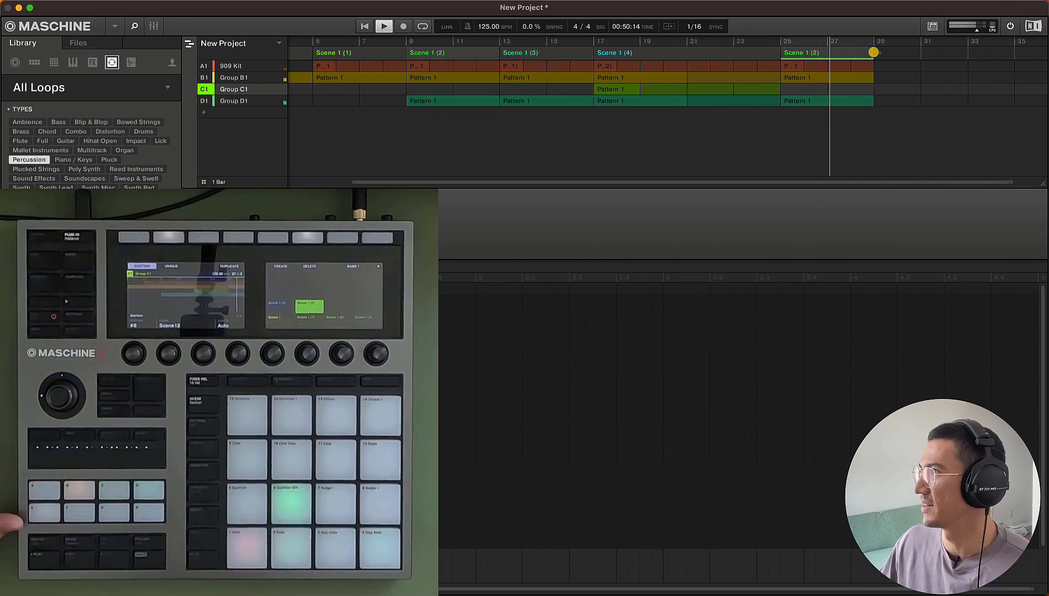
pyautogui.rightClick(883, 54)
pyautogui.moveTo(932, 73)
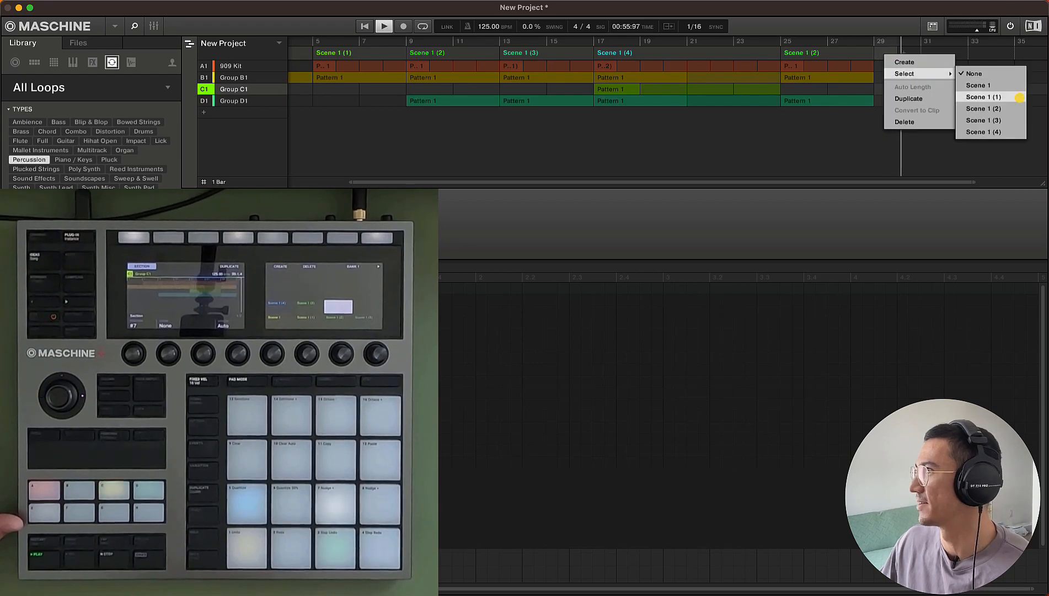
pyautogui.click(959, 119)
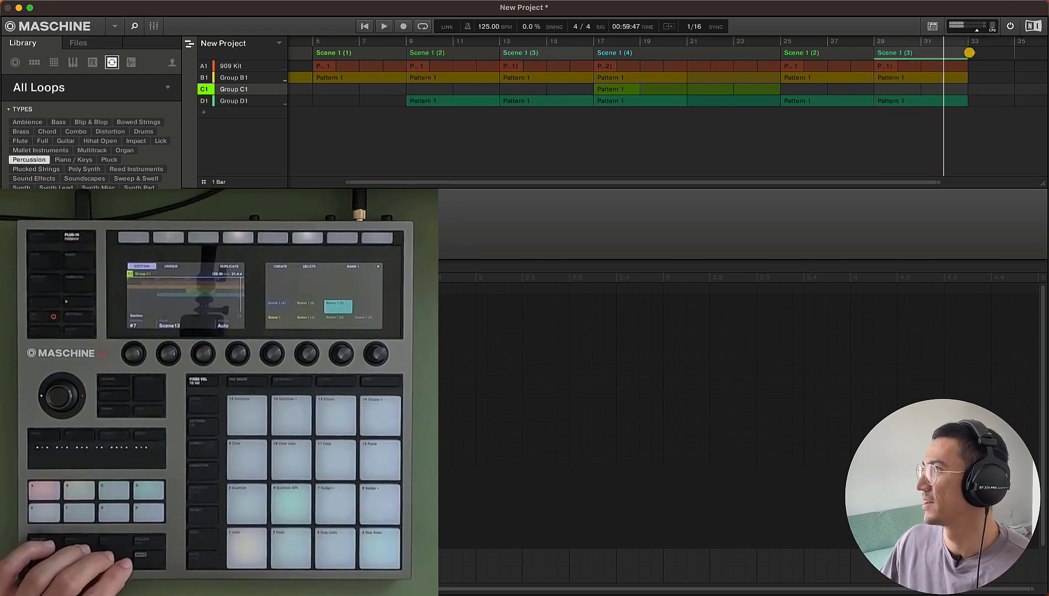
# Add a section at bar 33 with Scene 1 (4) and fit the whole arrangement in view.
pyautogui.rightClick(974, 54)
pyautogui.moveTo(993, 71)
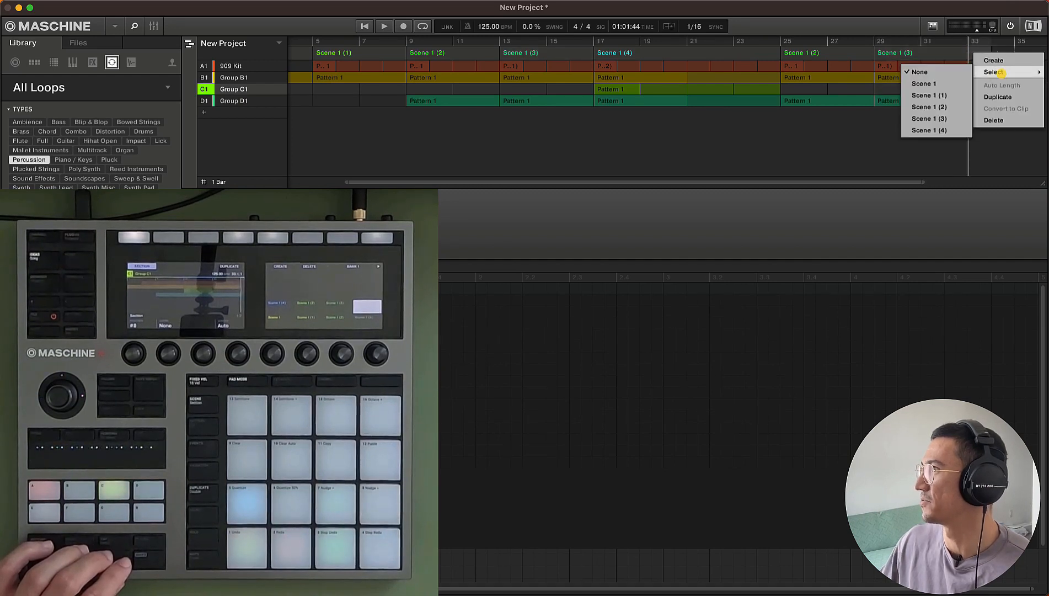
pyautogui.click(930, 130)
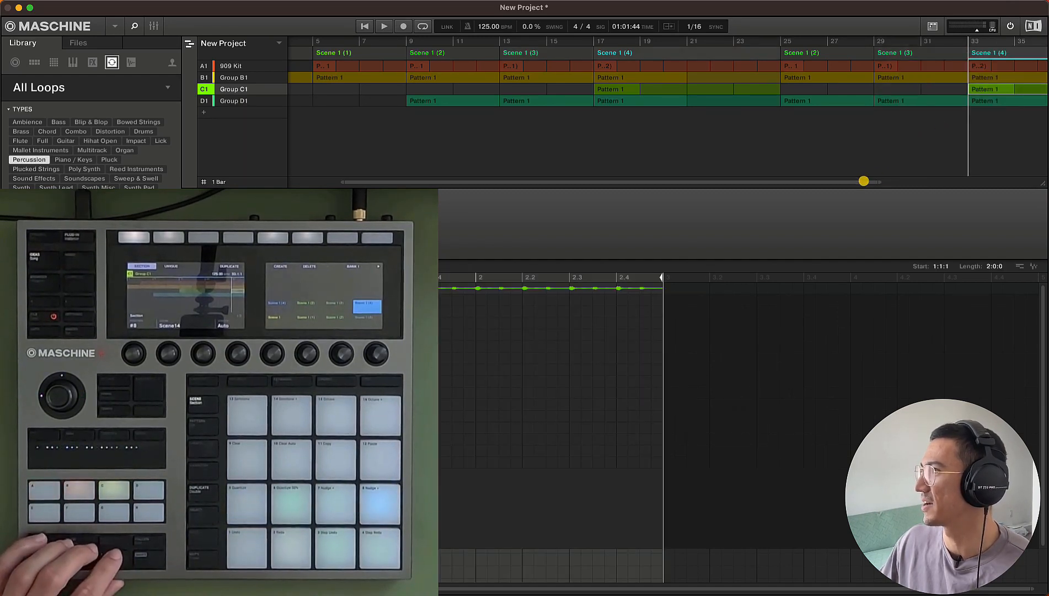
pyautogui.doubleClick(864, 181)
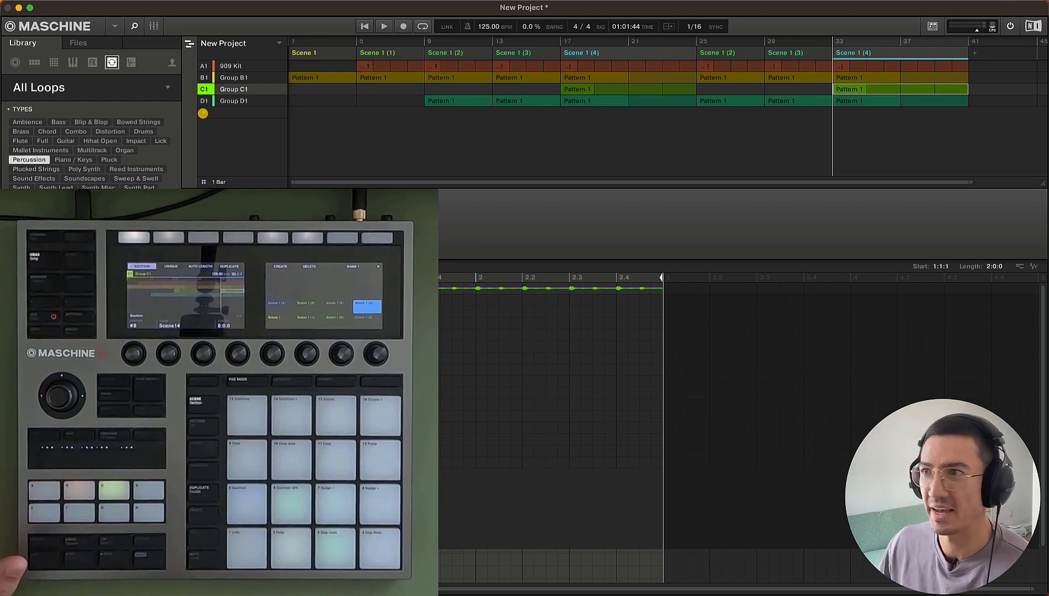
# Add a fifth group with the 909 Kit and create an empty clip in it spanning bars 9 to 17.
pyautogui.click(203, 113)
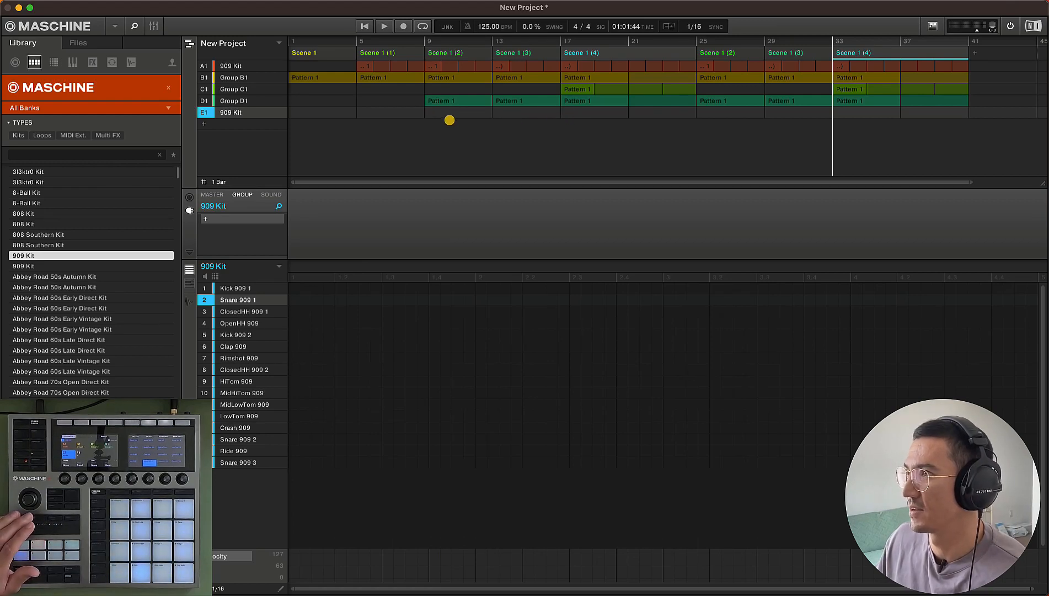
pyautogui.click(429, 113)
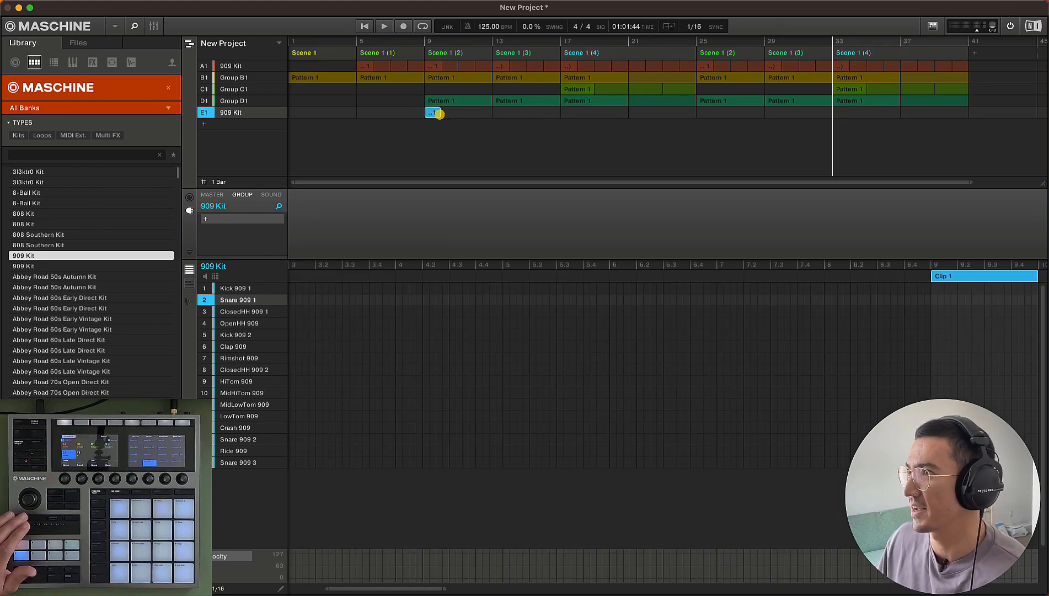
pyautogui.moveTo(460, 183); pyautogui.dragTo(460, 182)
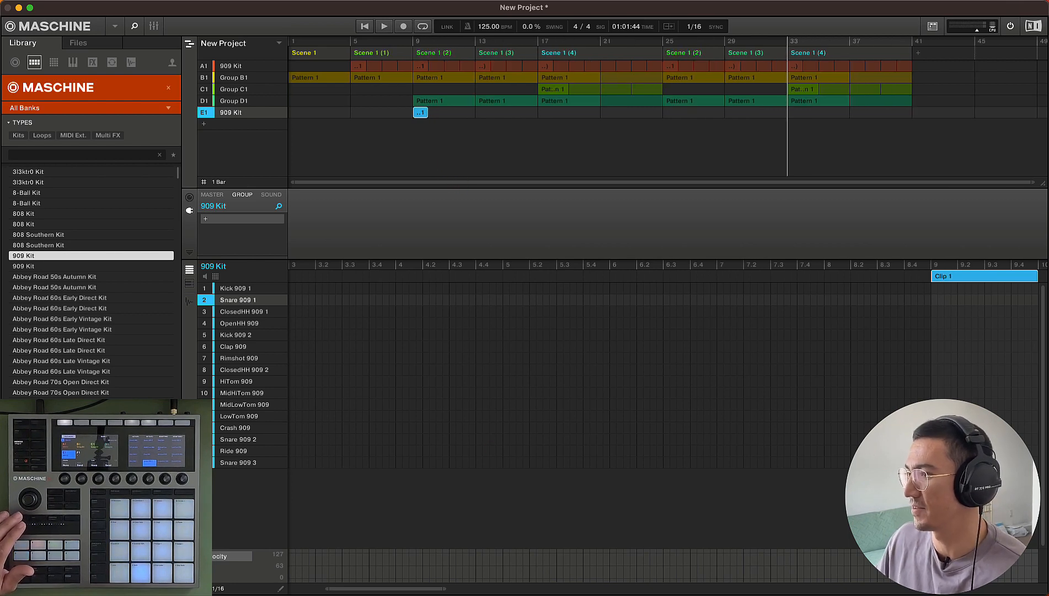
pyautogui.moveTo(429, 591); pyautogui.dragTo(516, 589)
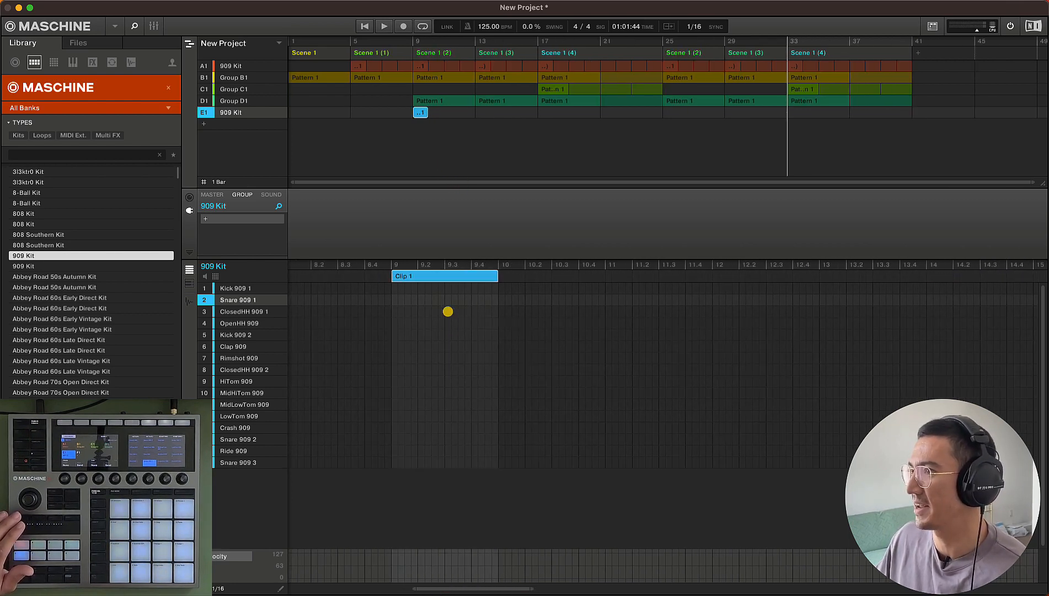
pyautogui.moveTo(428, 111); pyautogui.dragTo(528, 113)
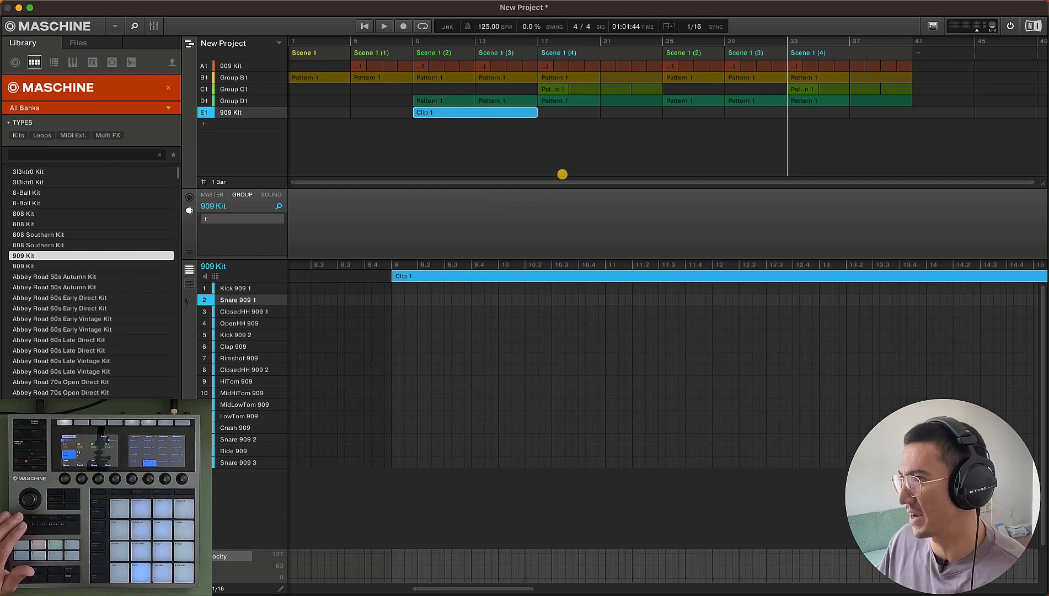
# Try filling the whole 909 Kit clip with uniform 1/16 Snare 909 1 notes and audition it from bar 9.
pyautogui.moveTo(442, 588); pyautogui.dragTo(442, 588)
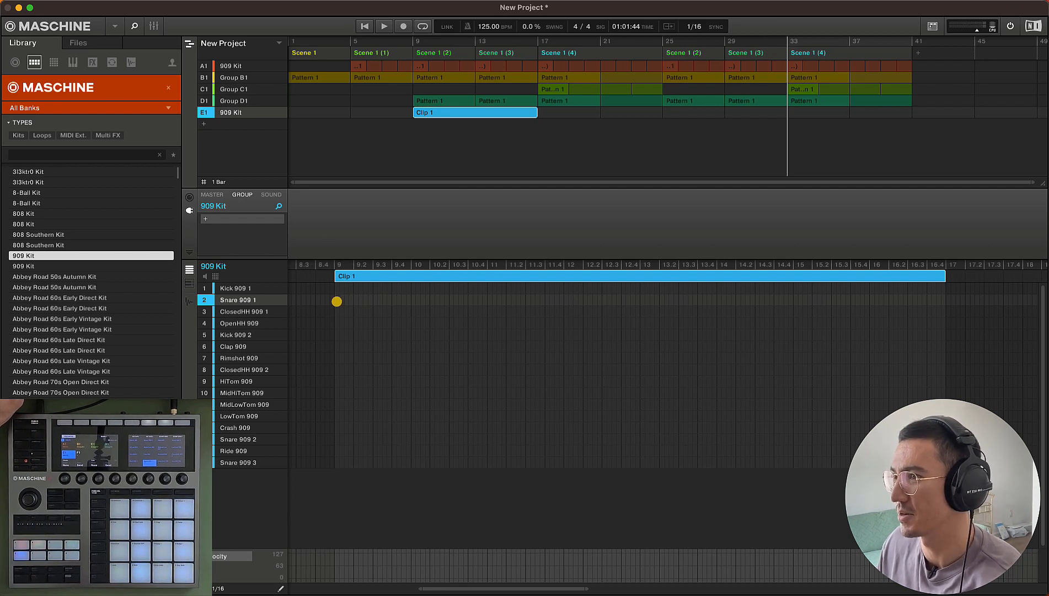
pyautogui.moveTo(336, 301); pyautogui.dragTo(942, 293)
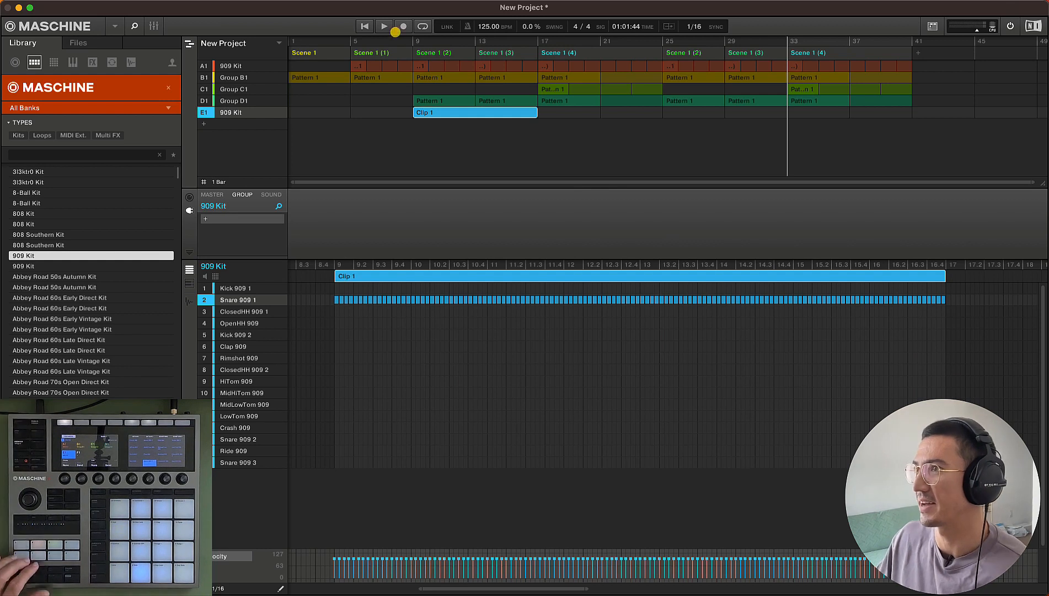
pyautogui.click(411, 41)
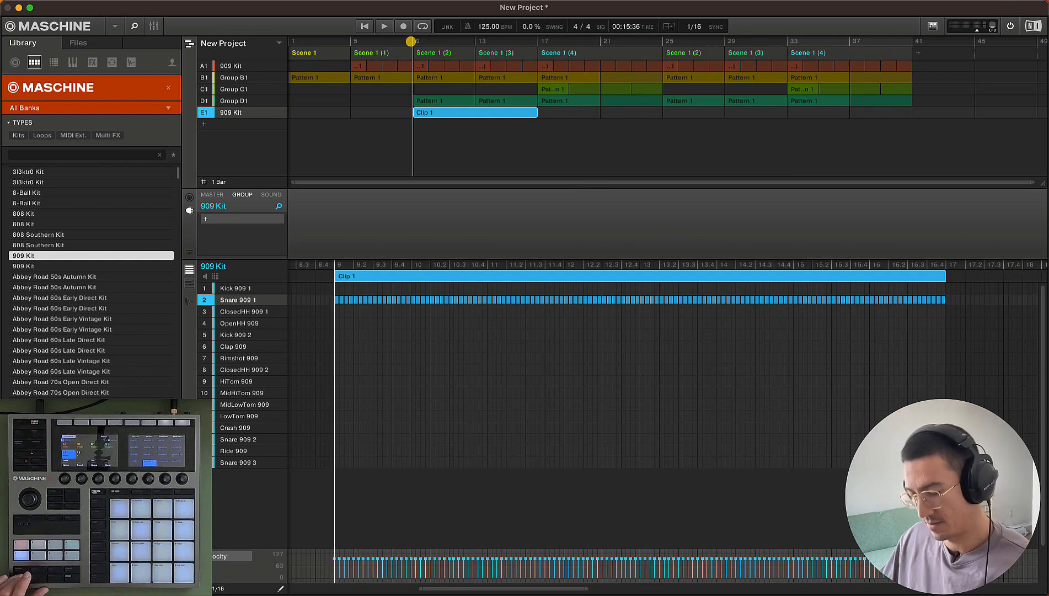
pyautogui.press('space')
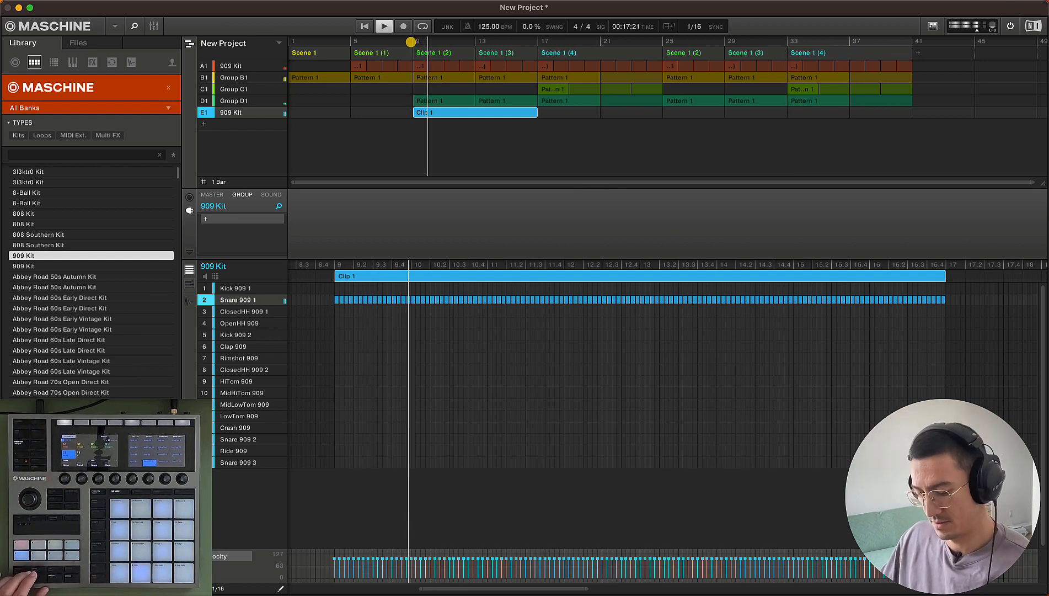
pyautogui.press('space')
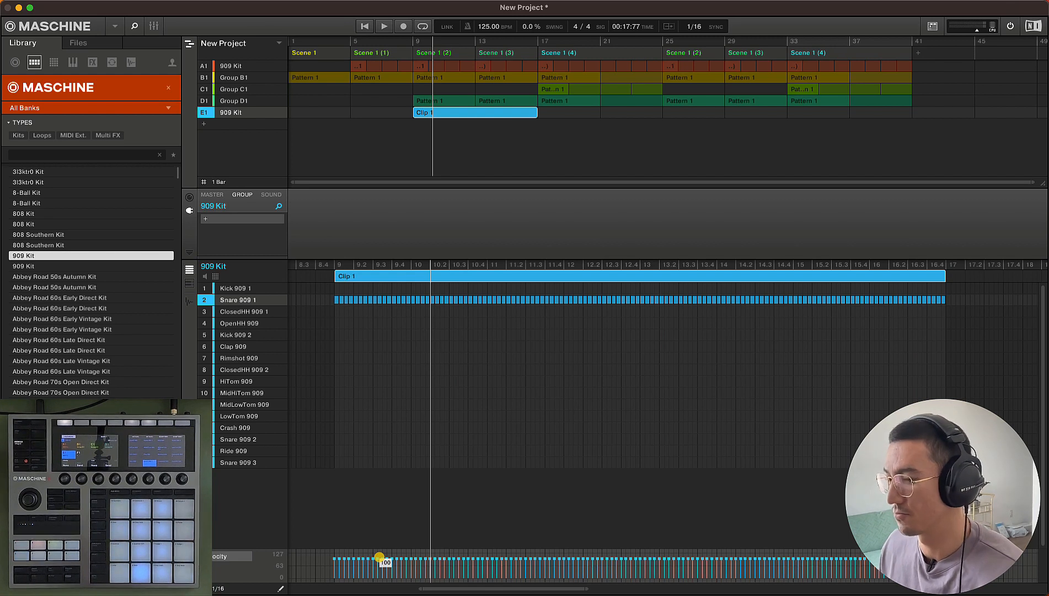
pyautogui.press('super+z')
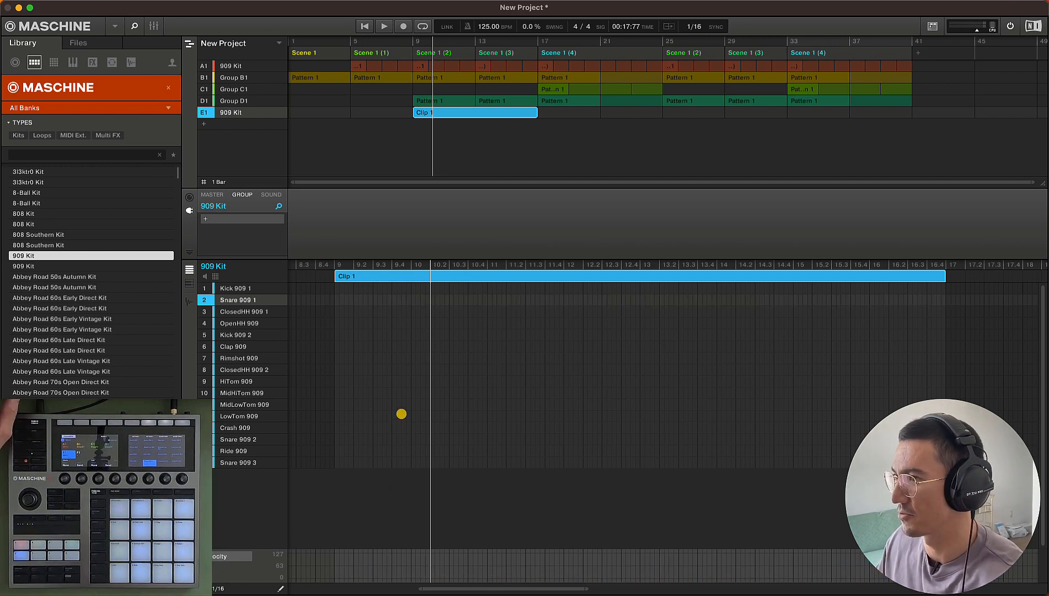
# Draw four 1/16 Snare 909 1 notes from bar 9, lower the second and fourth to about velocity 73, and audition them.
pyautogui.moveTo(335, 300); pyautogui.dragTo(348, 300)
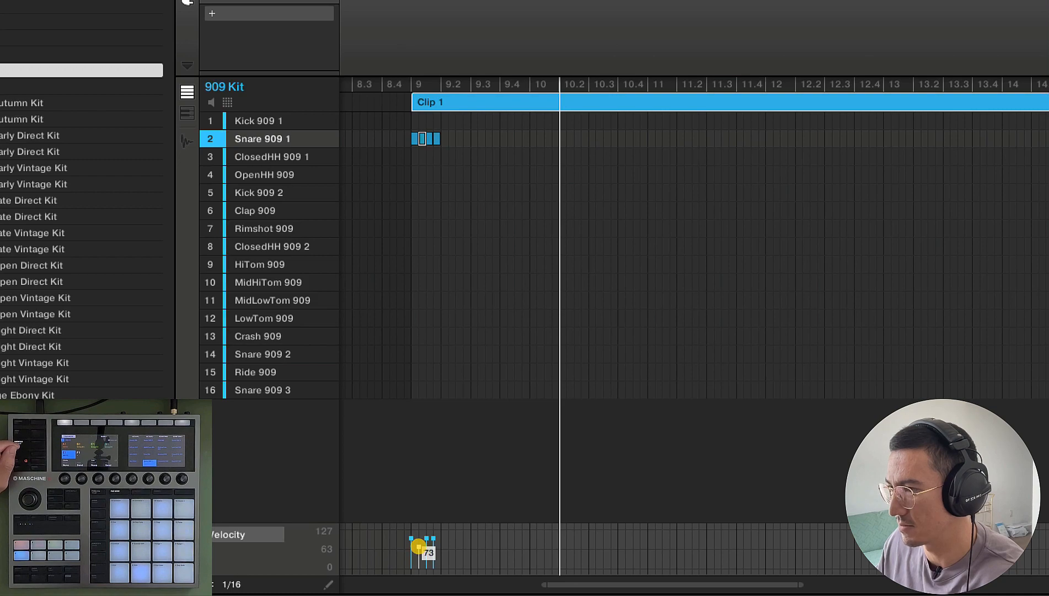
pyautogui.moveTo(432, 535); pyautogui.dragTo(432, 537)
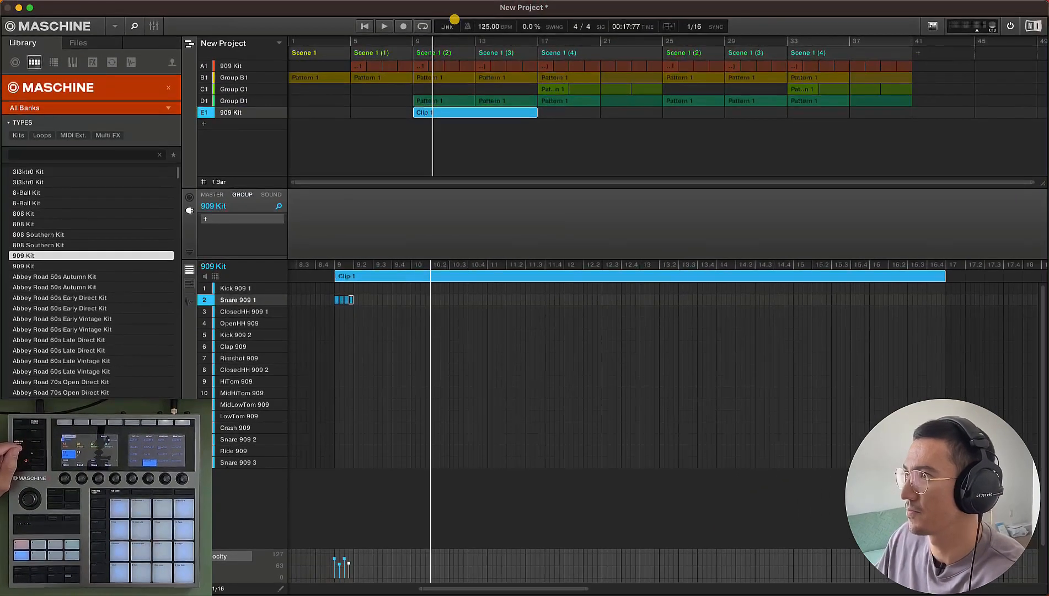
pyautogui.press('space')
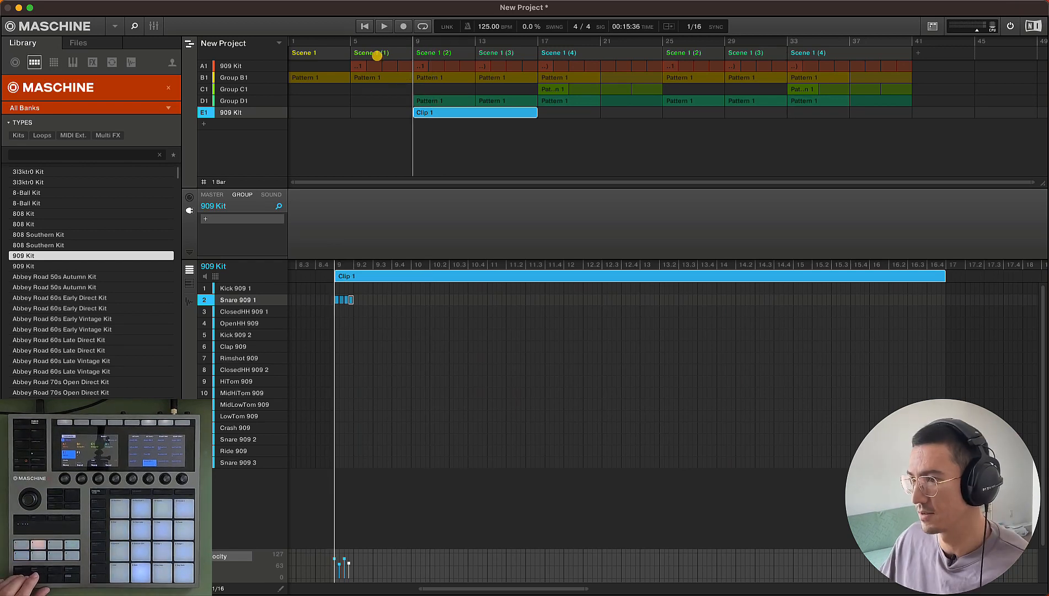
pyautogui.press('space')
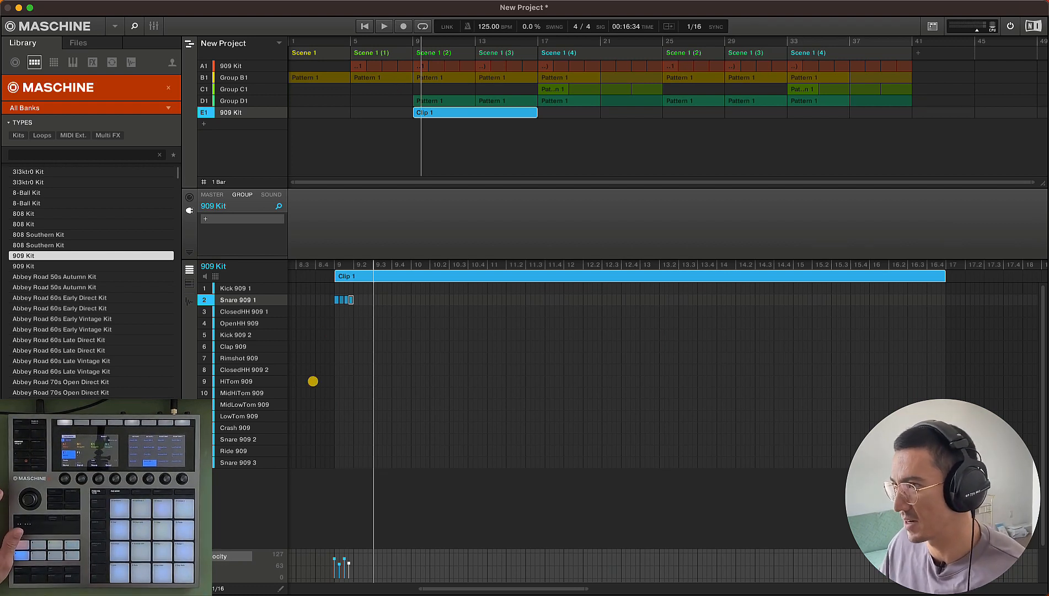
# Duplicate the four snare notes repeatedly to fill the clip up to bar 17, and play the roll from about bar 8.
pyautogui.moveTo(357, 299); pyautogui.dragTo(337, 300)
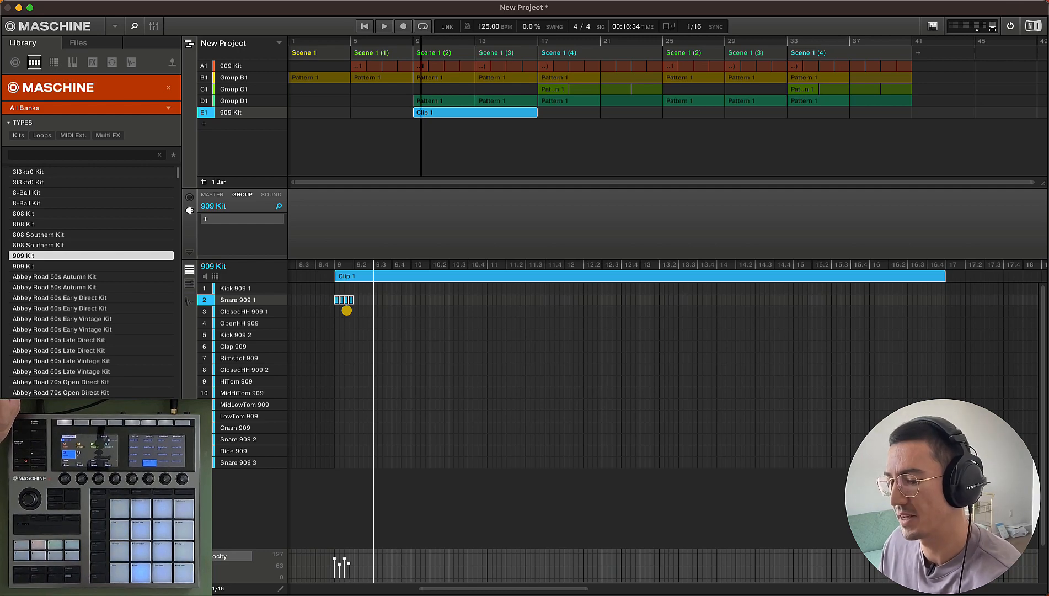
pyautogui.press('super+d')
pyautogui.press('super+d')
pyautogui.press('super+d')
pyautogui.press('super+d')
pyautogui.press('super+d')
pyautogui.press('super+d')
pyautogui.press('super+d')
pyautogui.press('super+d')
pyautogui.press('super+d')
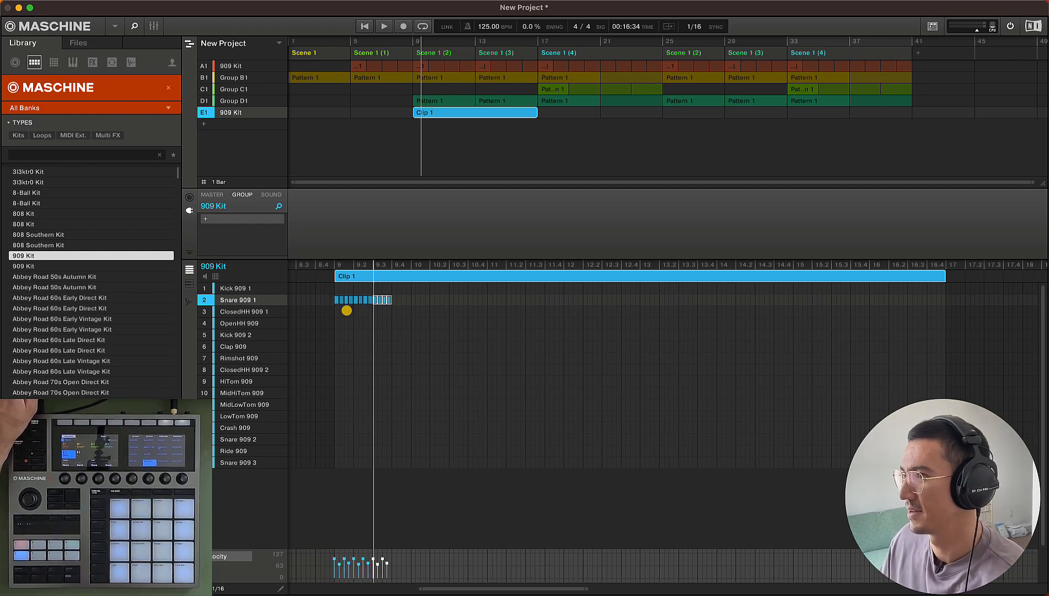
pyautogui.press('super+d')
pyautogui.press('super+d')
pyautogui.press('super+d')
pyautogui.press('super+d')
pyautogui.press('super+d')
pyautogui.press('super+d')
pyautogui.press('super+d')
pyautogui.press('super+d')
pyautogui.press('super+d')
pyautogui.press('super+d')
pyautogui.press('super+d')
pyautogui.press('super+d')
pyautogui.press('super+d')
pyautogui.press('super+d')
pyautogui.press('super+d')
pyautogui.press('super+d')
pyautogui.press('super+d')
pyautogui.press('super+d')
pyautogui.press('super+d')
pyautogui.press('super+d')
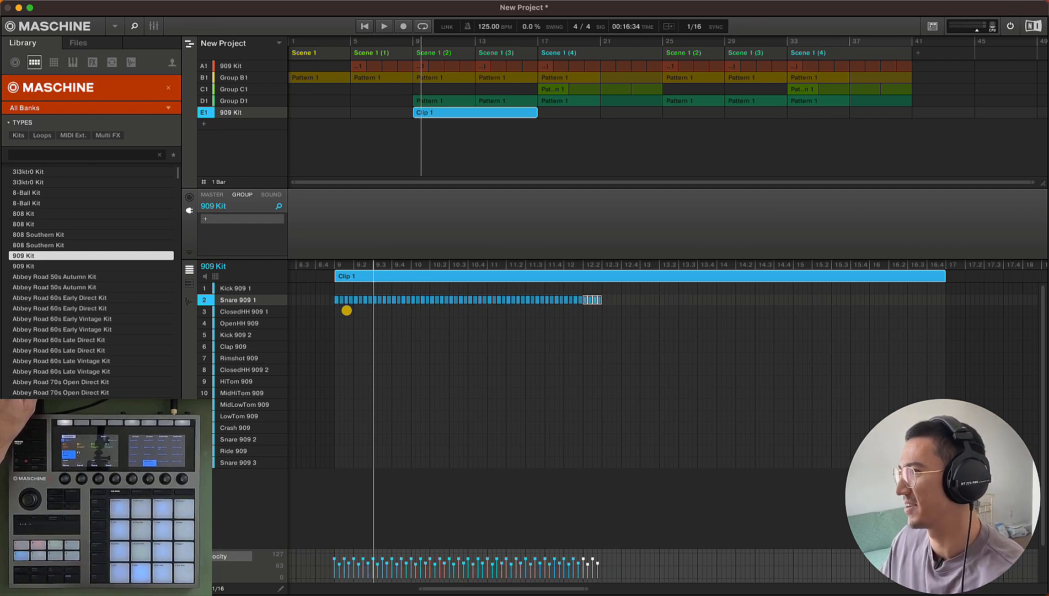
pyautogui.press('super+d')
pyautogui.press('super+d')
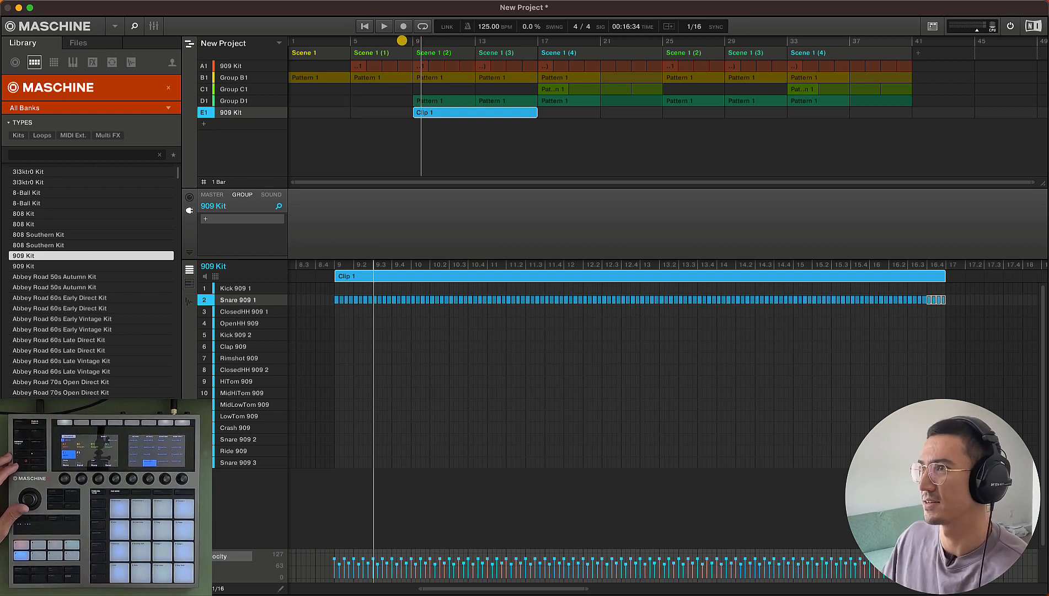
pyautogui.click(402, 41)
pyautogui.press('space')
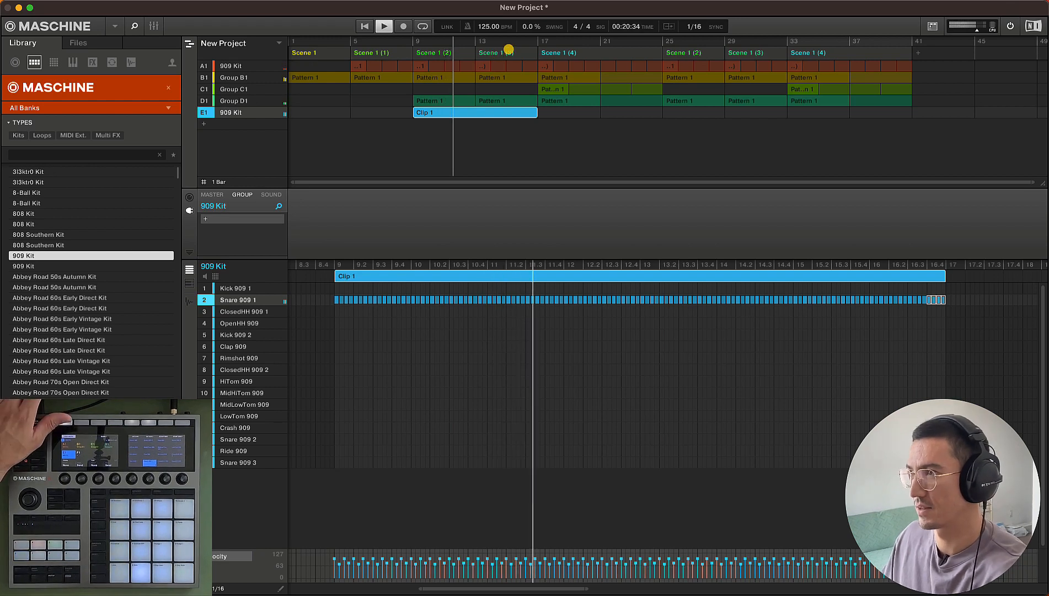
pyautogui.press('space')
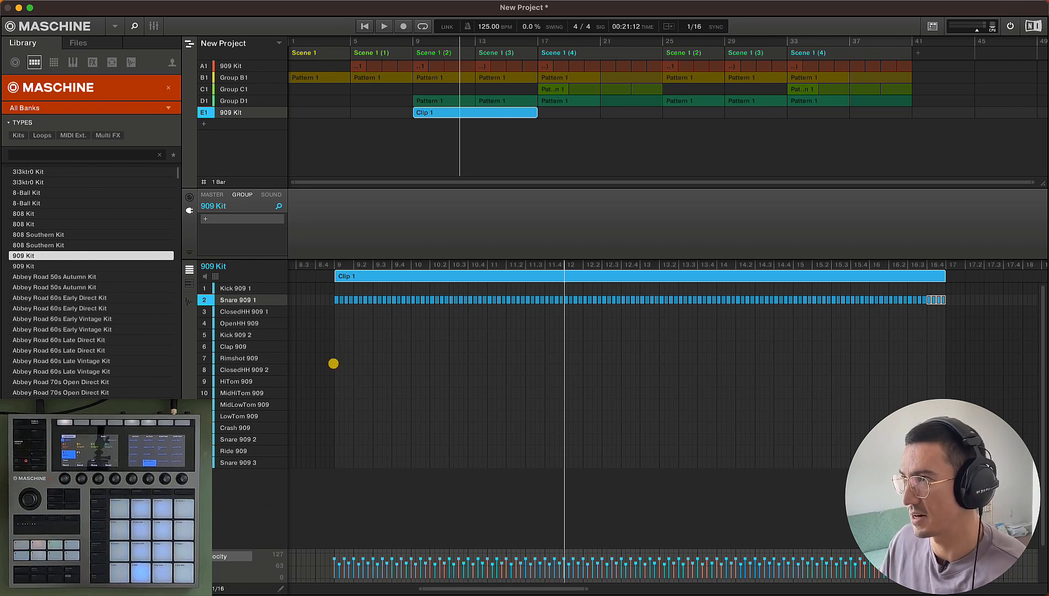
# Record rising output level automation on the 909 Kit group from bar 8 through the snare roll, and play it back.
pyautogui.click(410, 40)
pyautogui.click(398, 42)
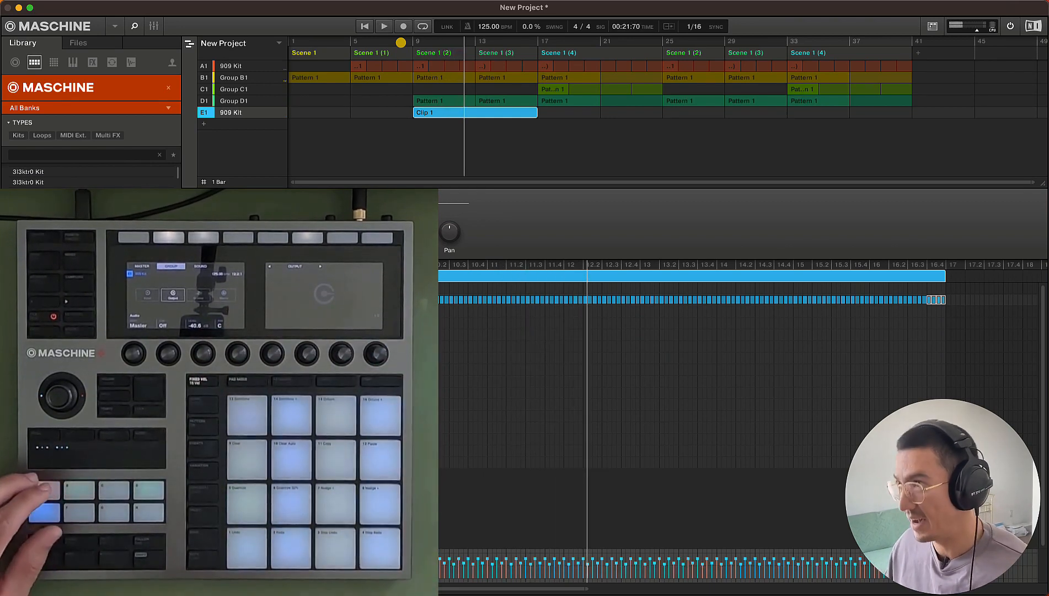
pyautogui.click(398, 42)
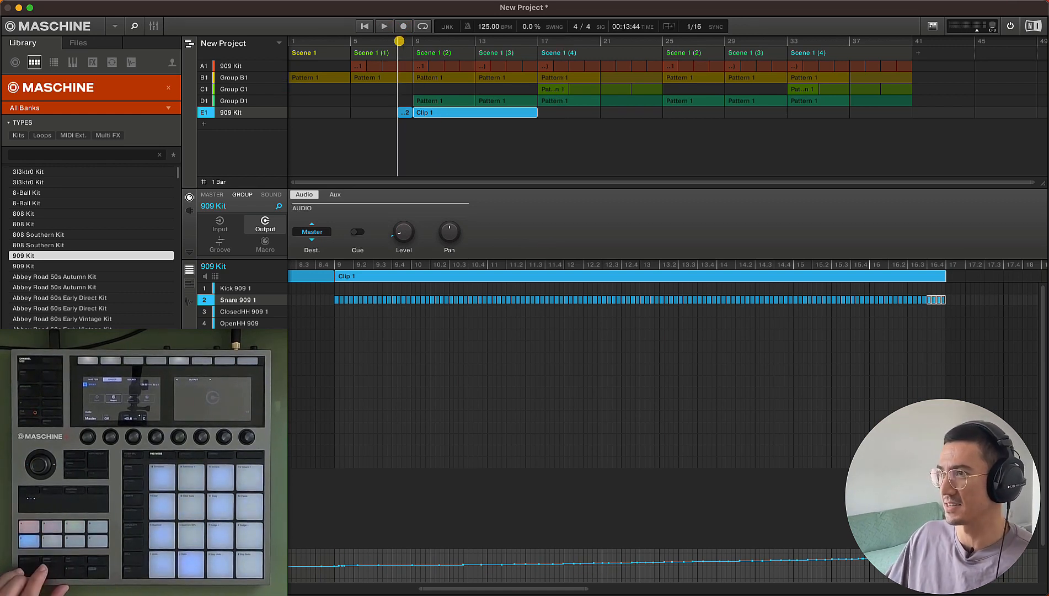
pyautogui.click(398, 41)
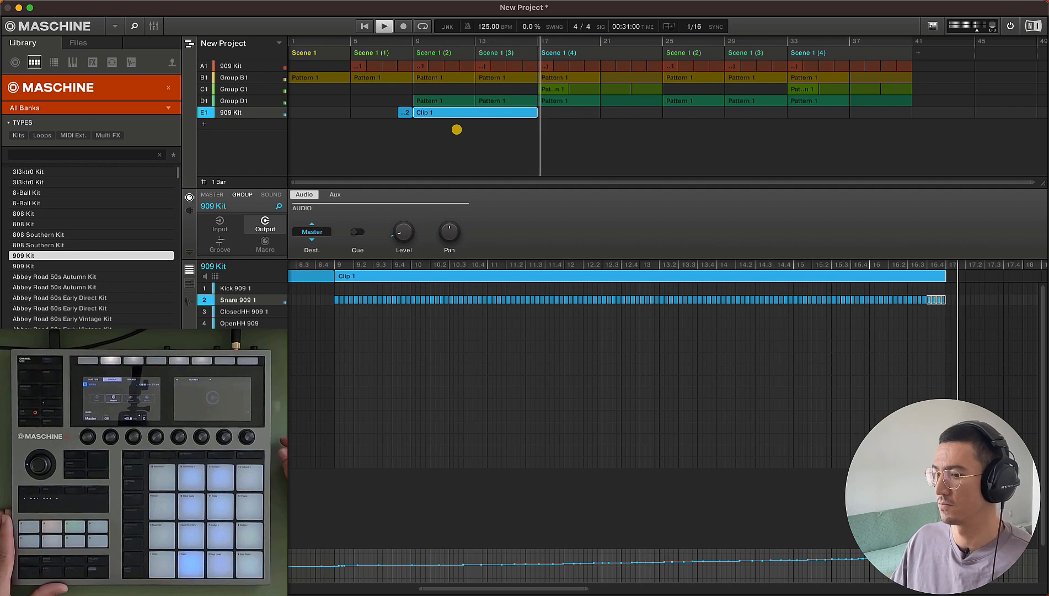
pyautogui.press('space')
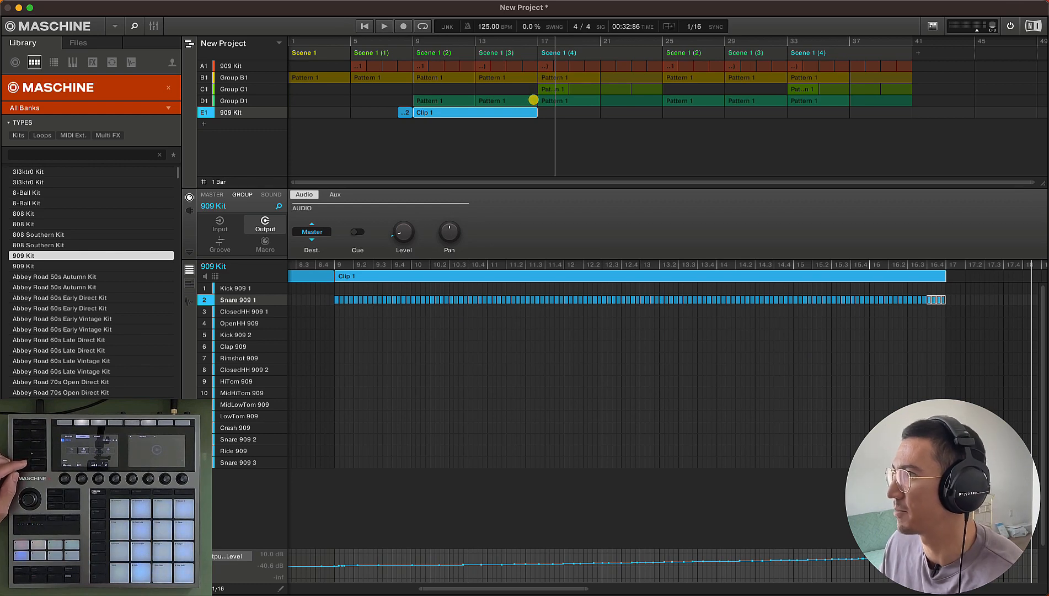
# Place an empty one-bar clip over Group D1's pattern at bar 16, compare by removing and restoring it, and play from there.
pyautogui.click(530, 100)
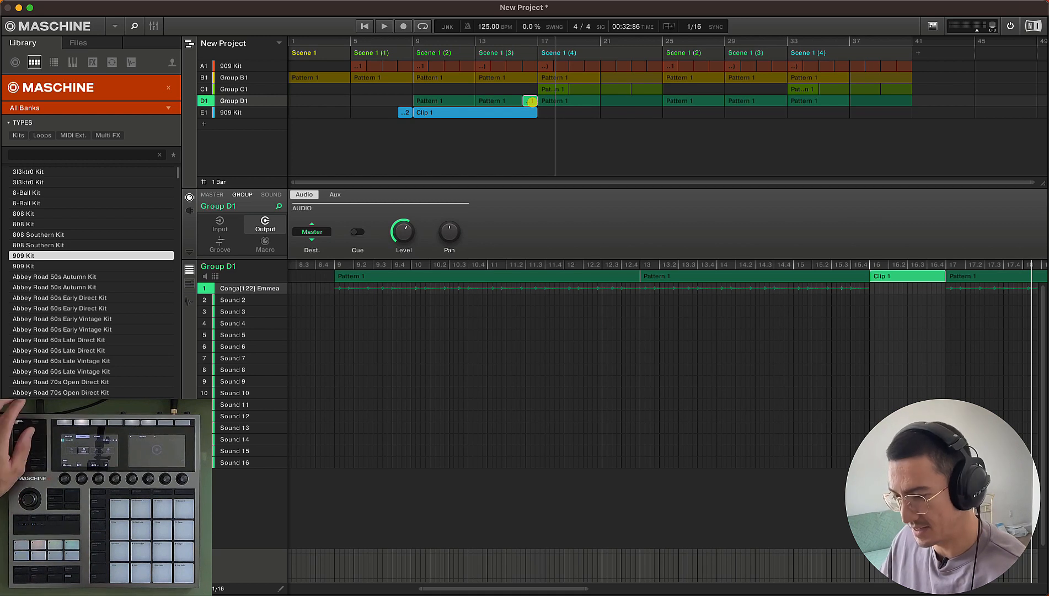
pyautogui.press('Delete')
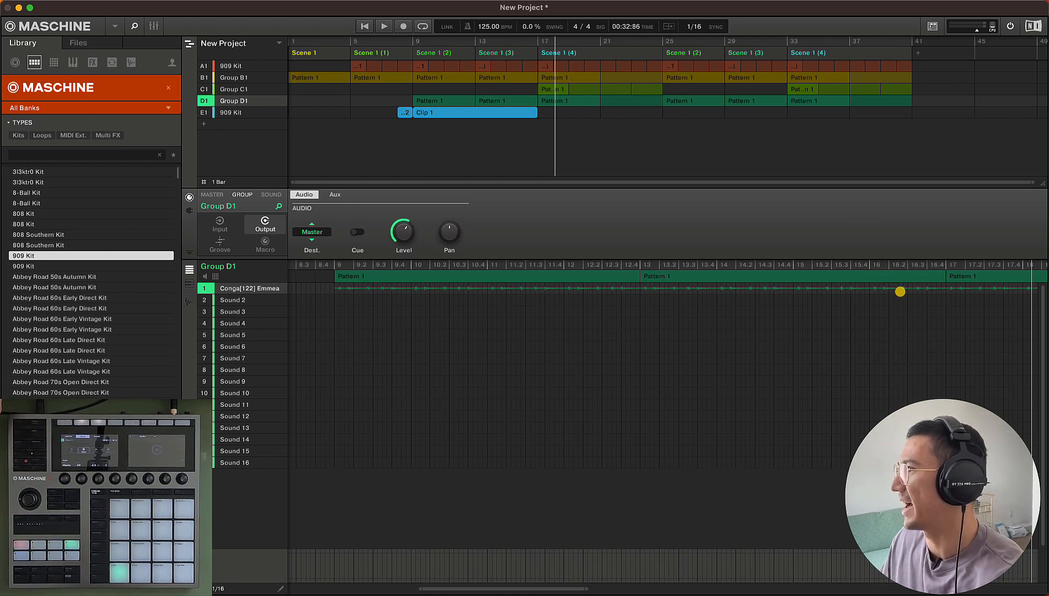
pyautogui.press('super+z')
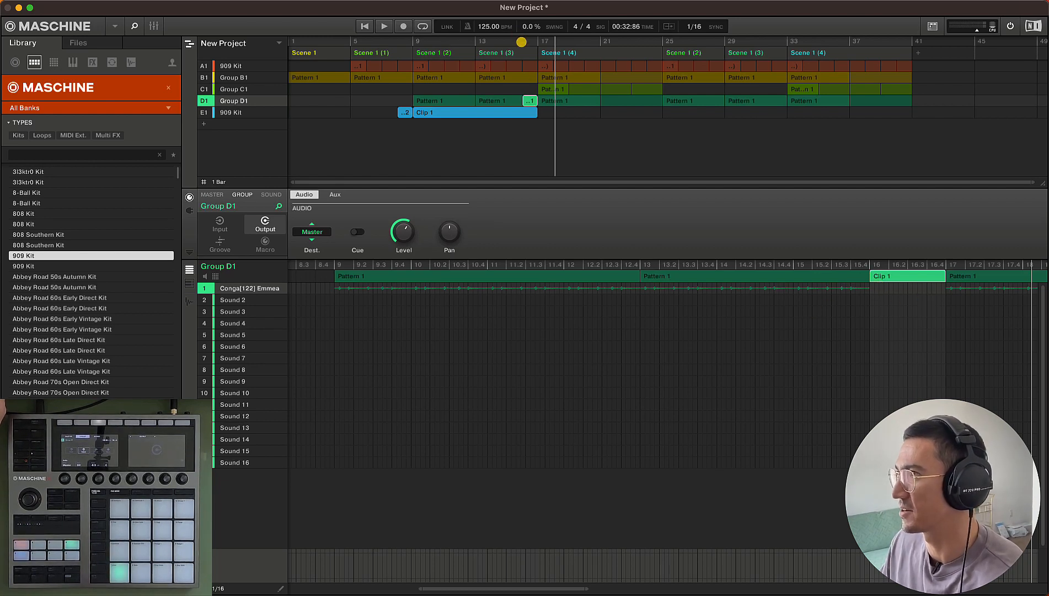
pyautogui.click(521, 41)
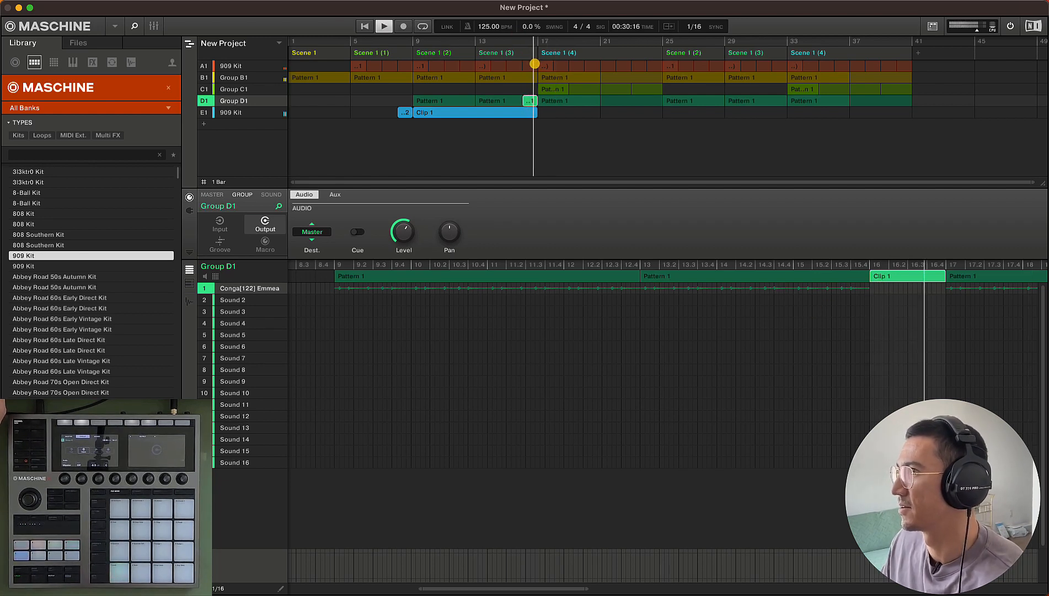
# Shorten the E1 909 Kit snare roll clip to end at bar 16, and play the transition into bar 17.
pyautogui.click(506, 39)
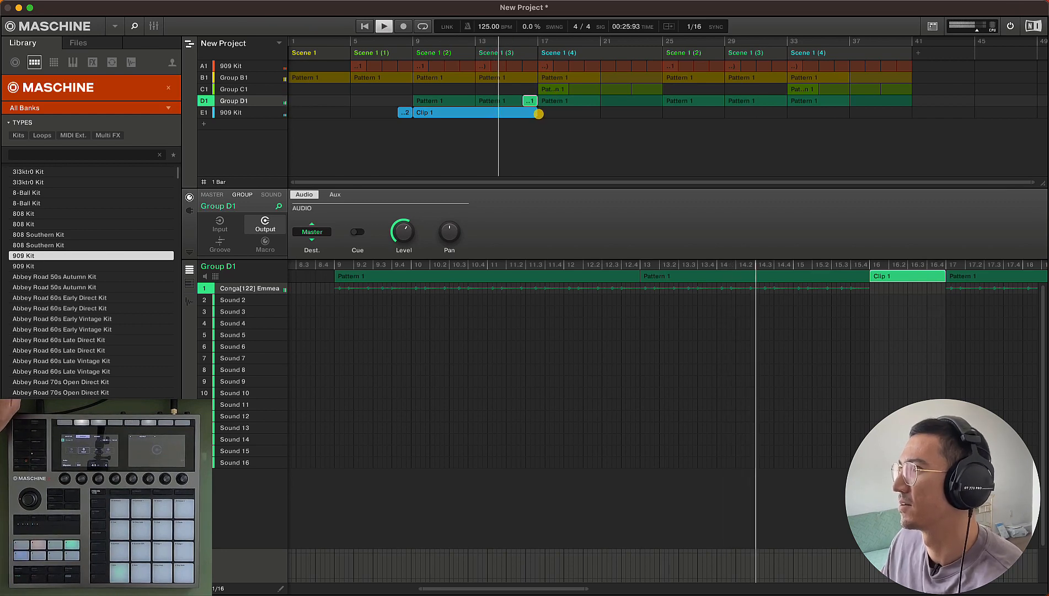
pyautogui.click(536, 111)
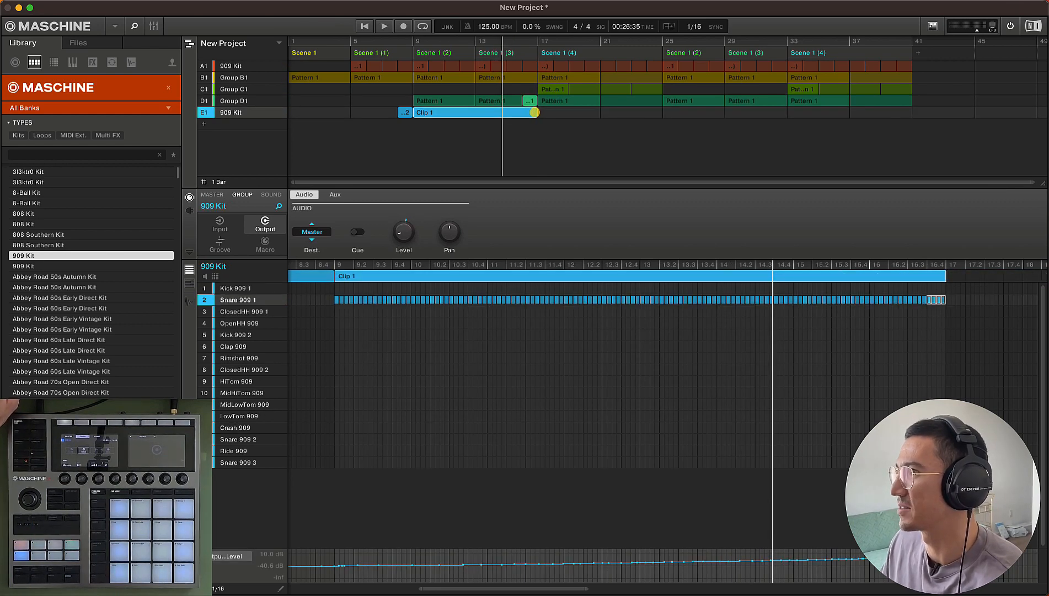
pyautogui.moveTo(534, 112); pyautogui.dragTo(527, 112)
pyautogui.press('space')
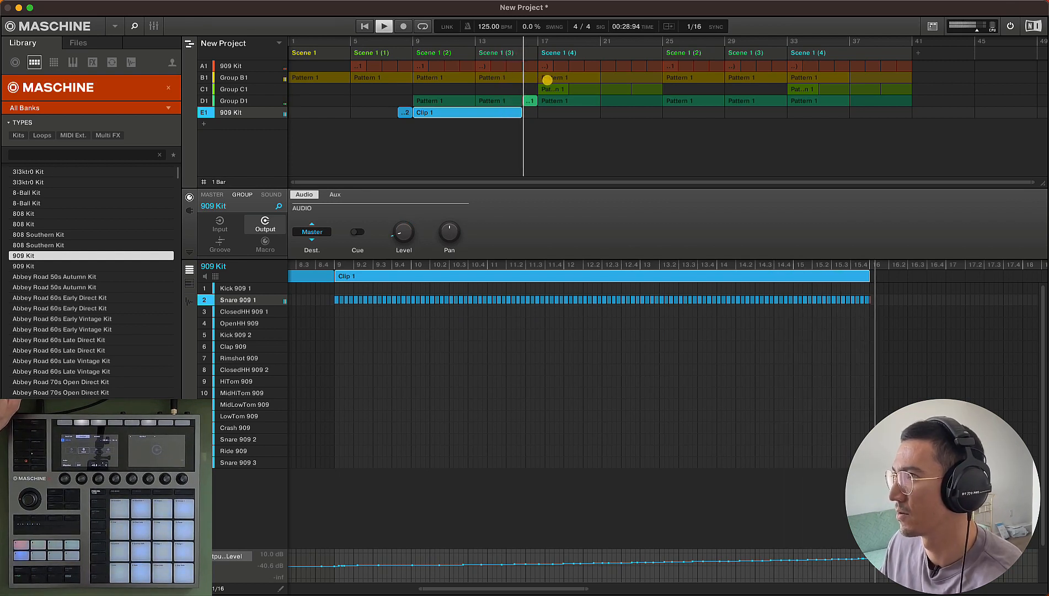
pyautogui.press('space')
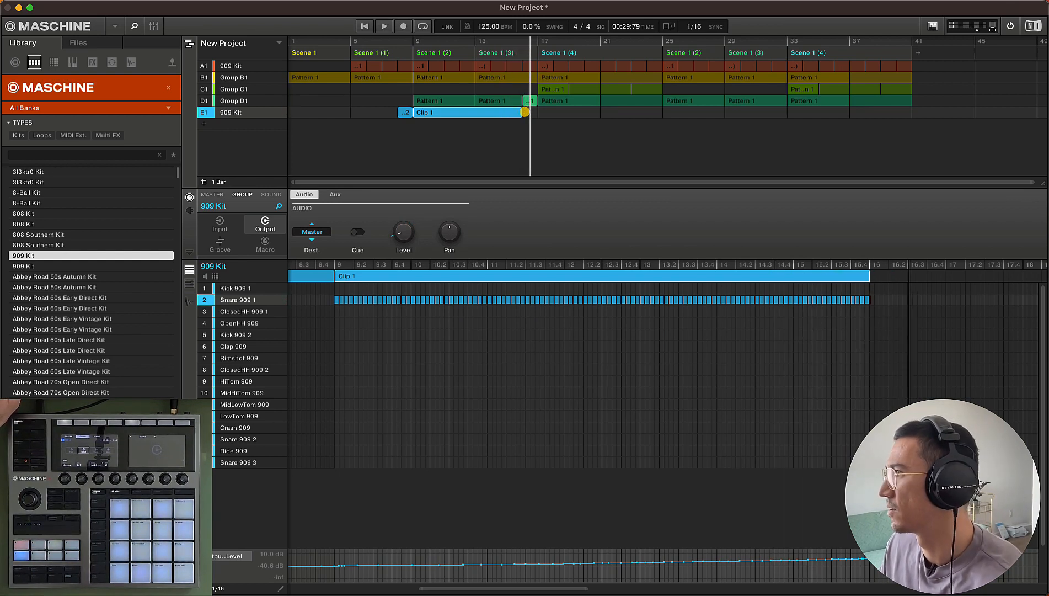
# Set the arrangement grid to 1/16, and refit the snare roll's end and Group D1's empty clip's start to about 16.2.
pyautogui.click(219, 184)
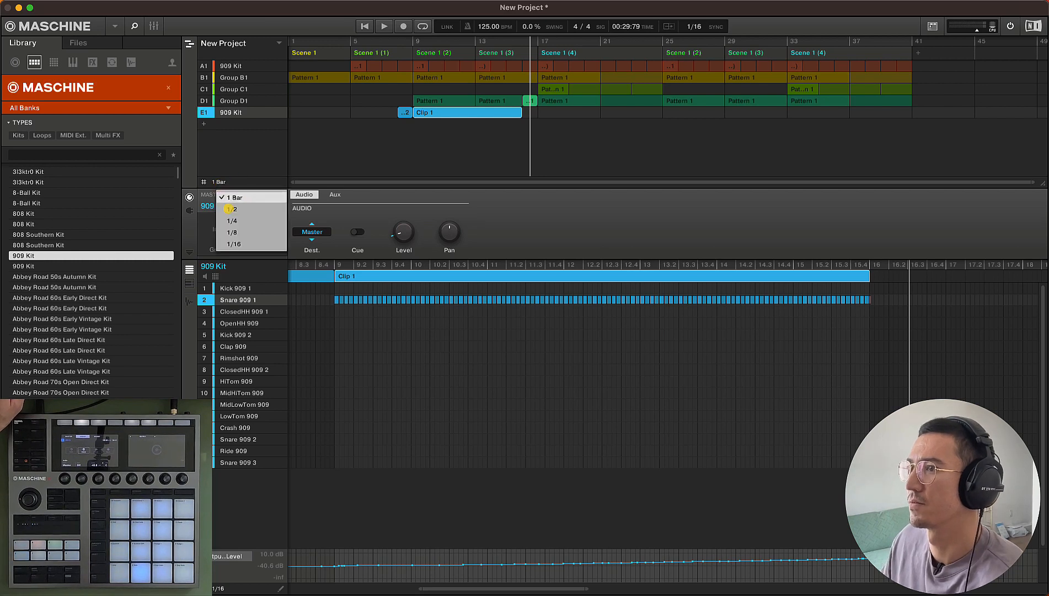
pyautogui.click(230, 238)
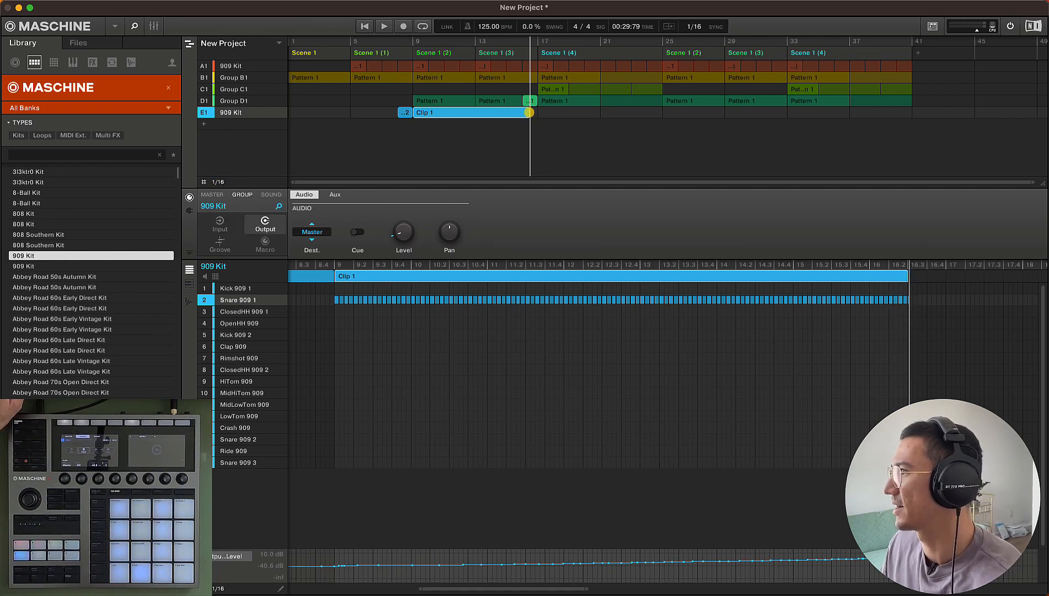
pyautogui.click(528, 100)
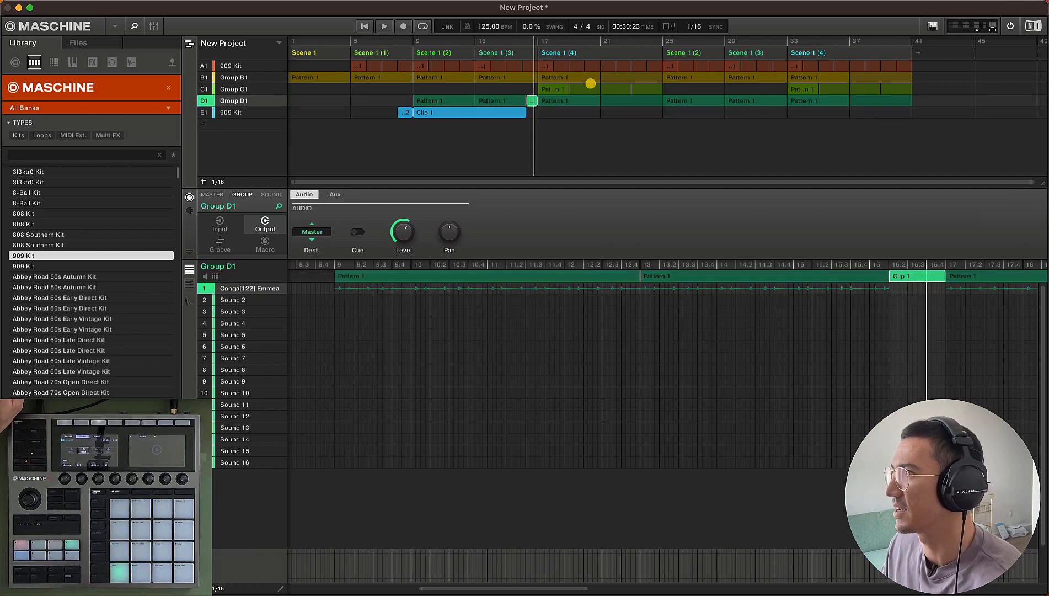
# Add an empty clip over the A1 909 Kit pattern from about 16.2 to bar 17, and audition the transition.
pyautogui.click(531, 66)
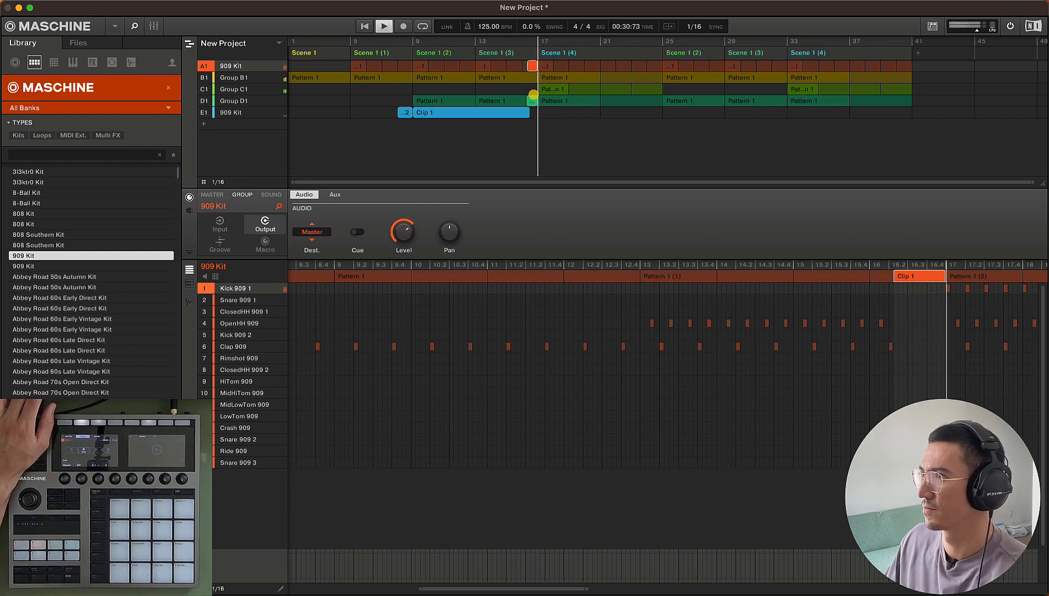
pyautogui.click(514, 41)
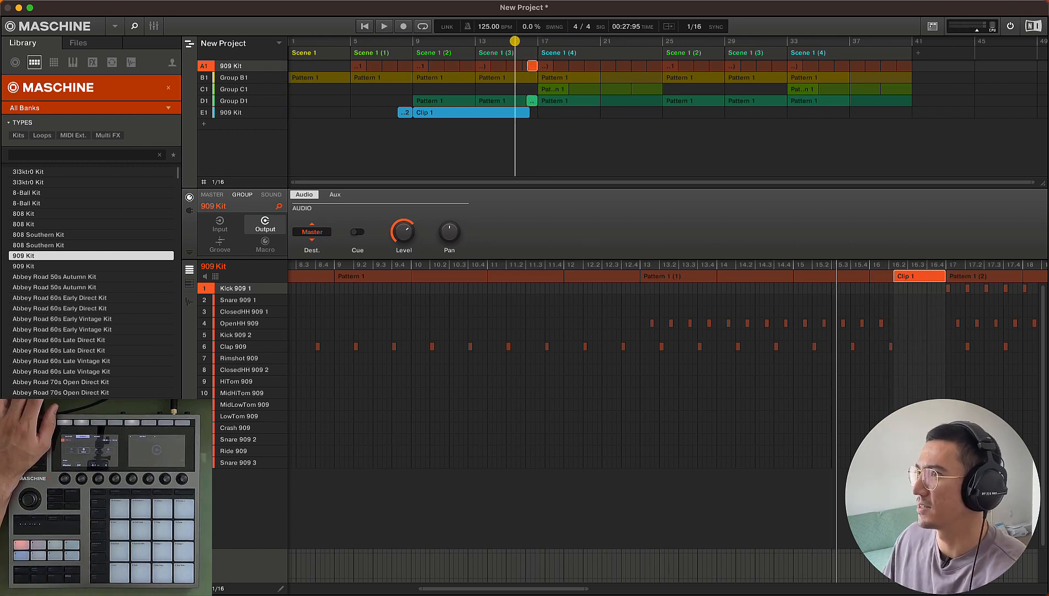
pyautogui.click(470, 41)
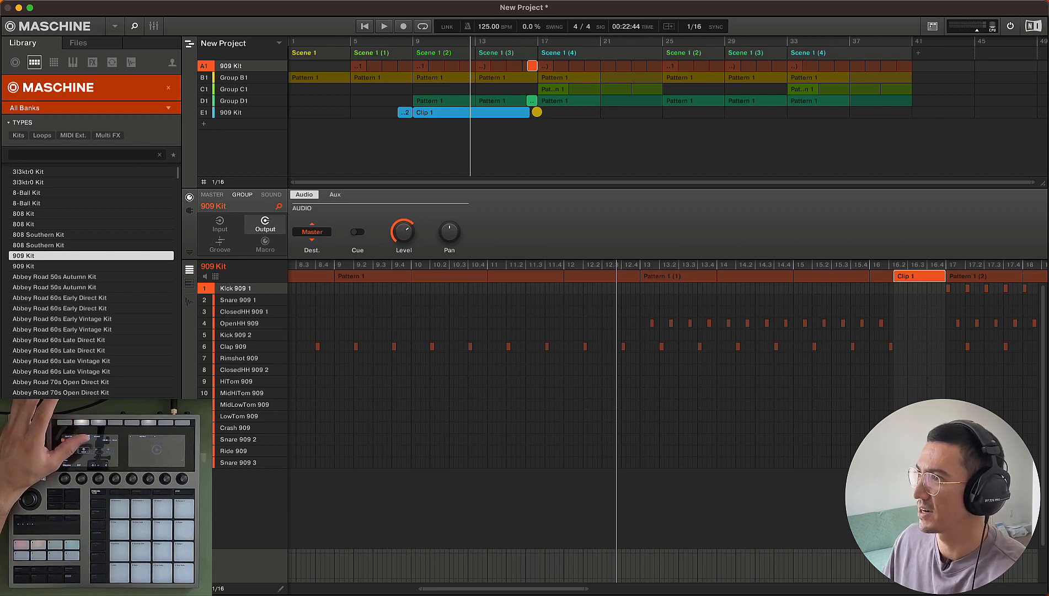
# Resize the snare roll to end at about bar 16, start both empty clips at bar 16, and play from bars 9 and 16.
pyautogui.click(493, 113)
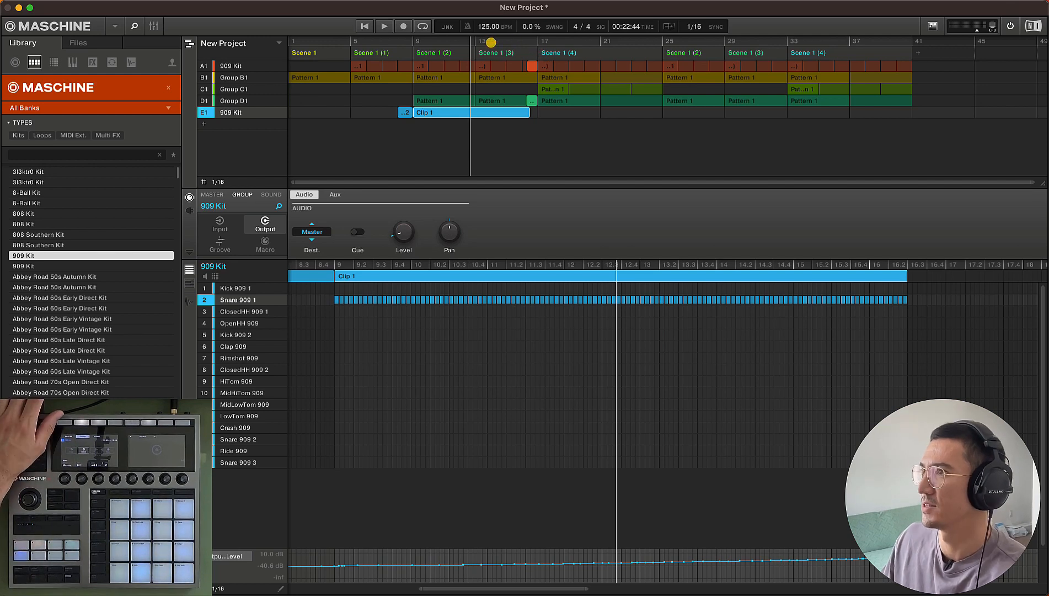
pyautogui.click(411, 41)
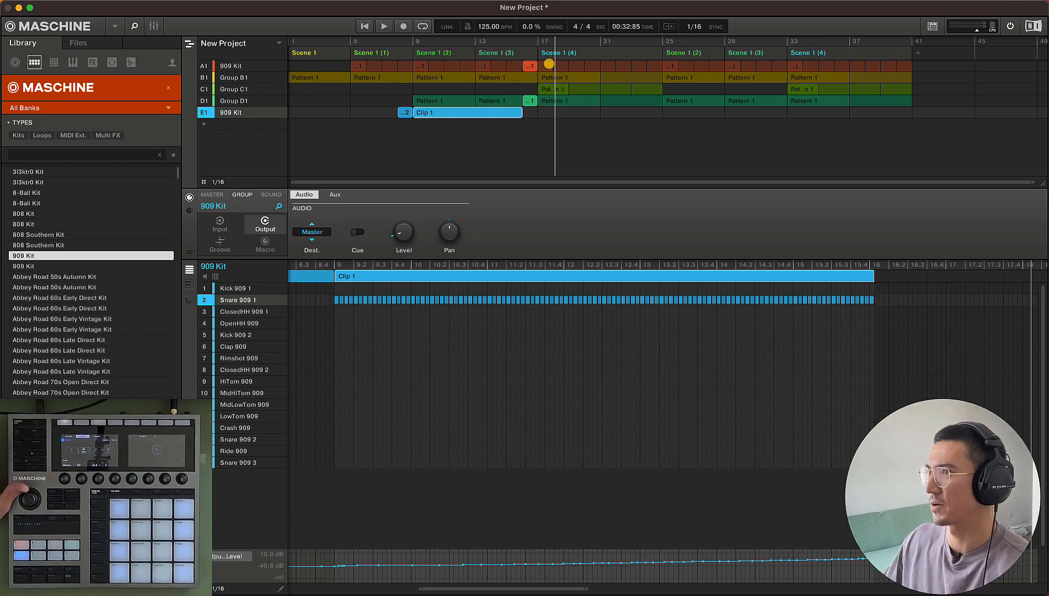
pyautogui.click(549, 64)
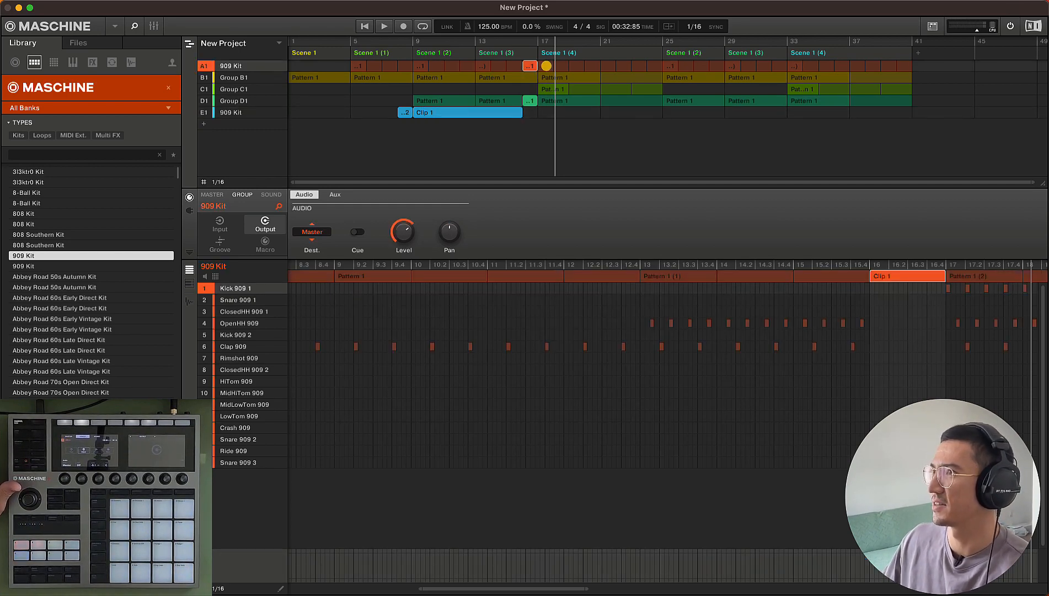
pyautogui.click(527, 40)
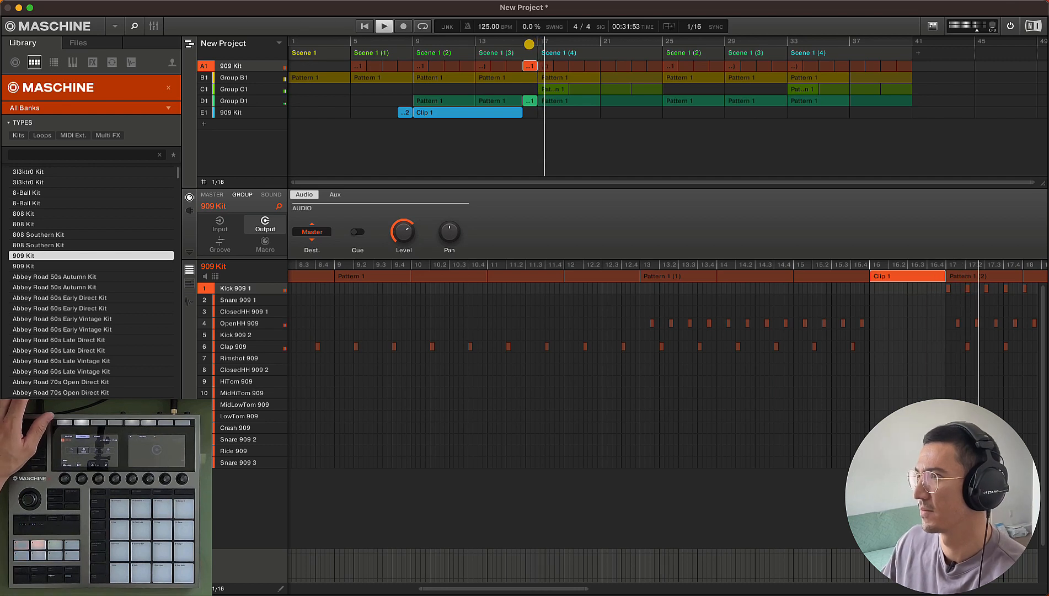
pyautogui.press('space')
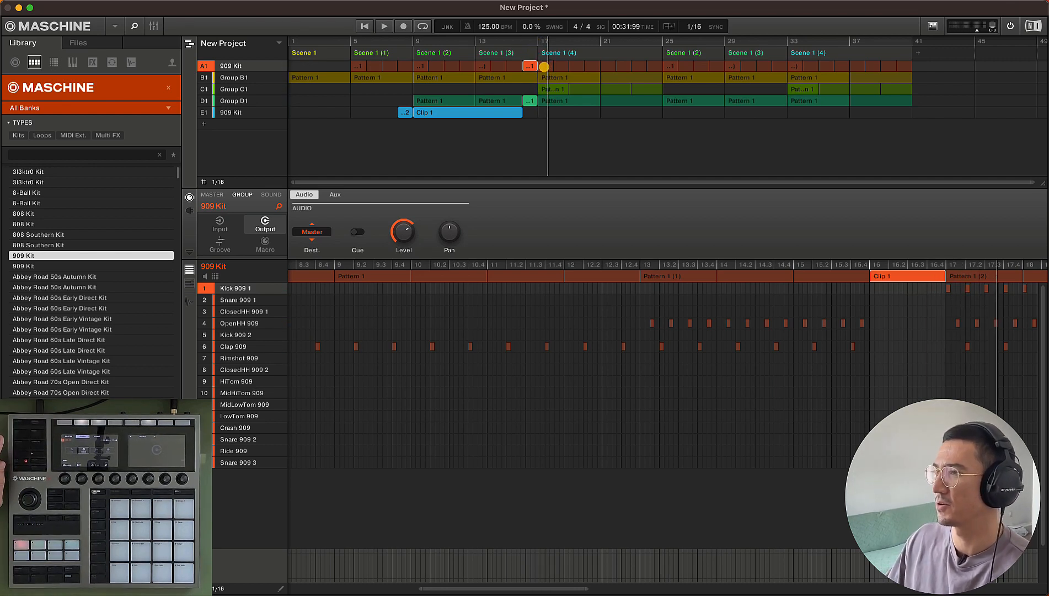
# Convert the A1 909 Kit pattern in Scene 1 (4) to clips.
pyautogui.rightClick(548, 64)
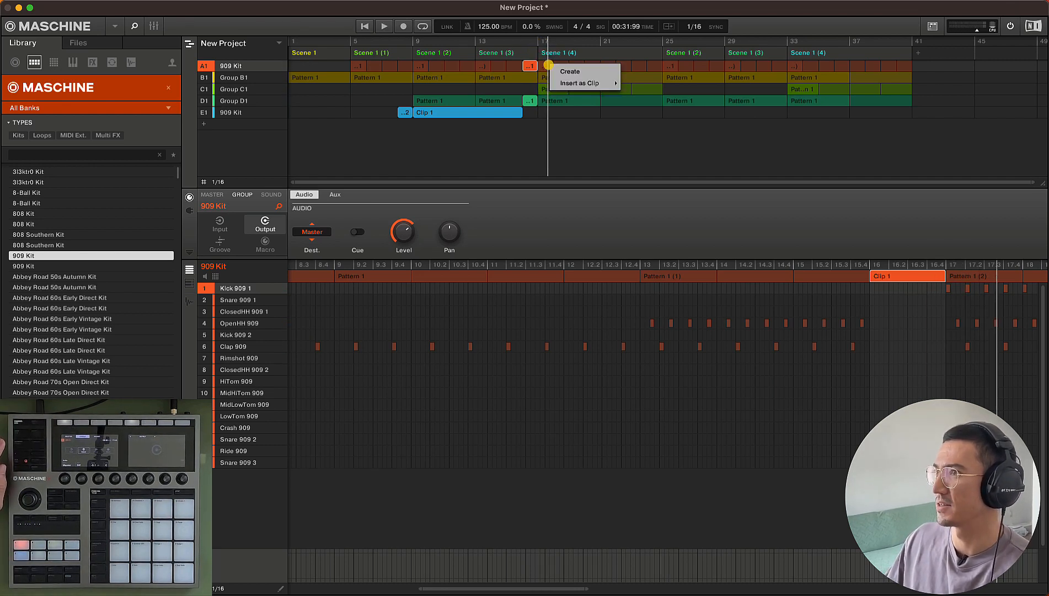
pyautogui.click(552, 52)
pyautogui.click(557, 53)
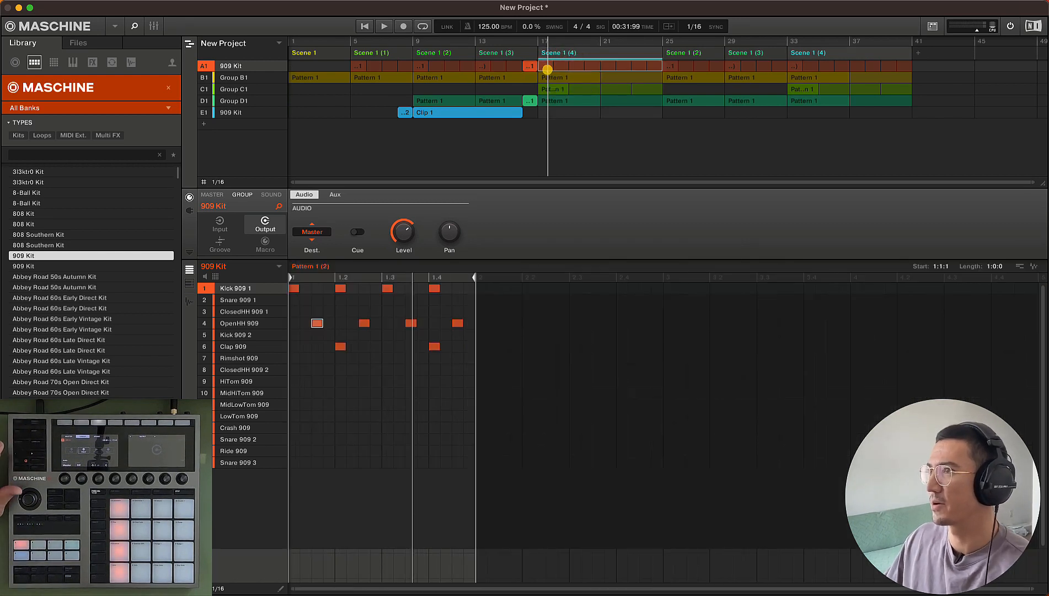
pyautogui.rightClick(545, 65)
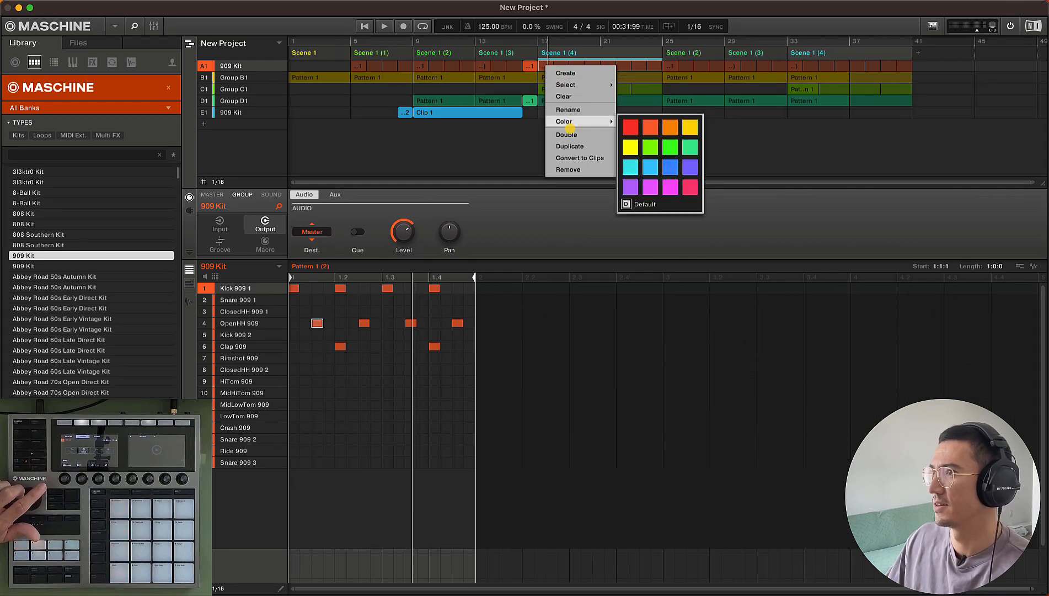
pyautogui.click(578, 158)
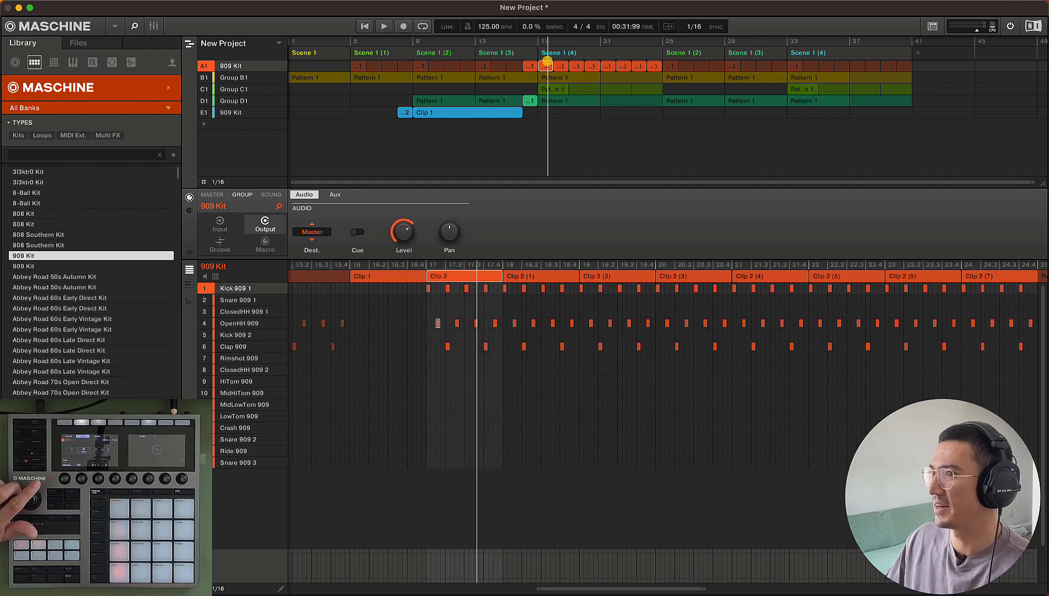
# Add a Crash 909 note at bar 17, at the start of the A1 909 Kit's Clip 2.
pyautogui.hscroll(-5, 548, 589)
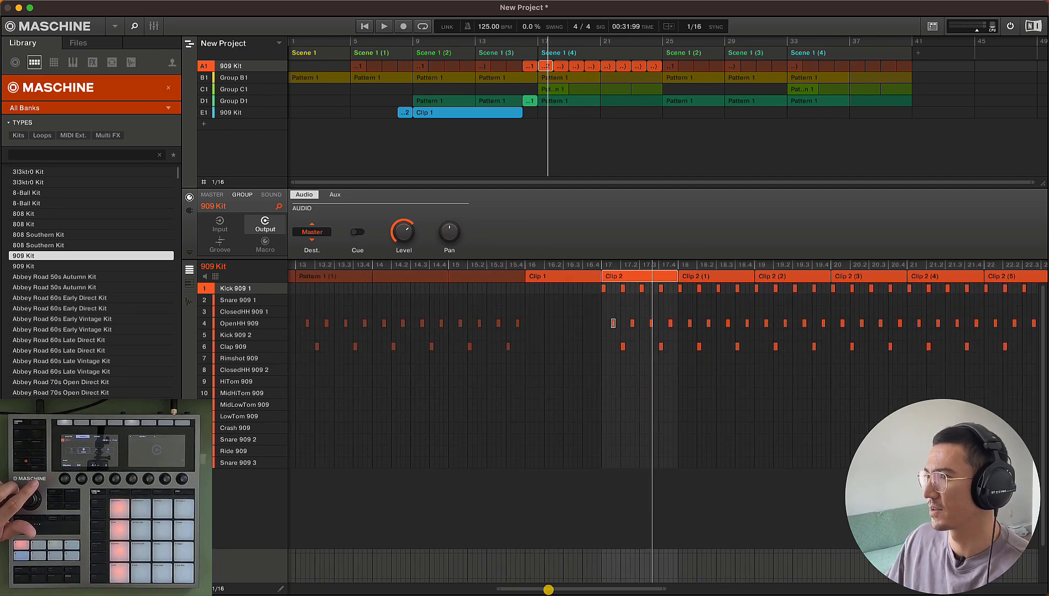
pyautogui.moveTo(252, 445)
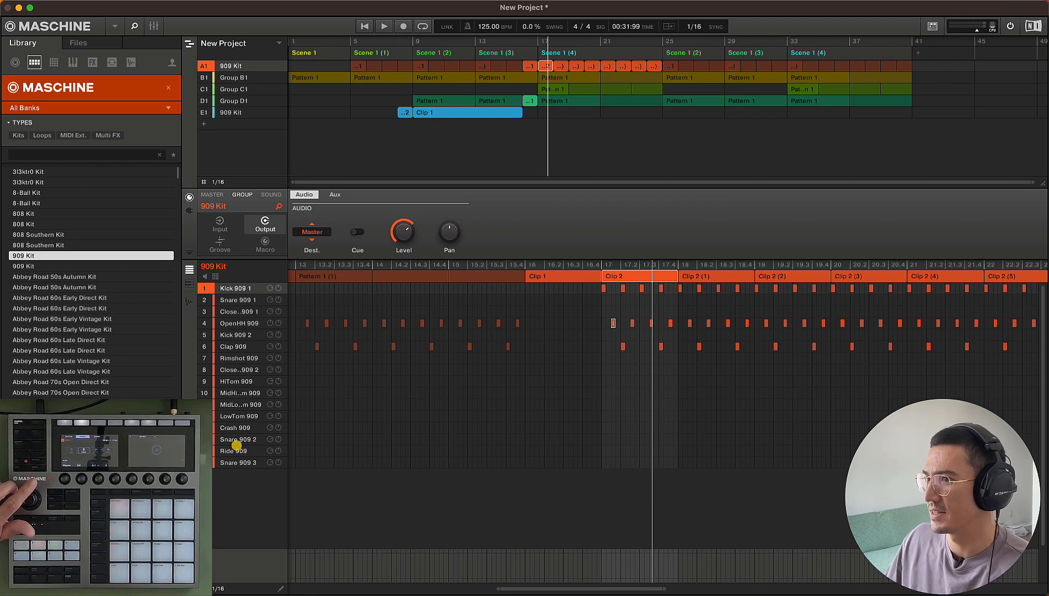
pyautogui.click(231, 428)
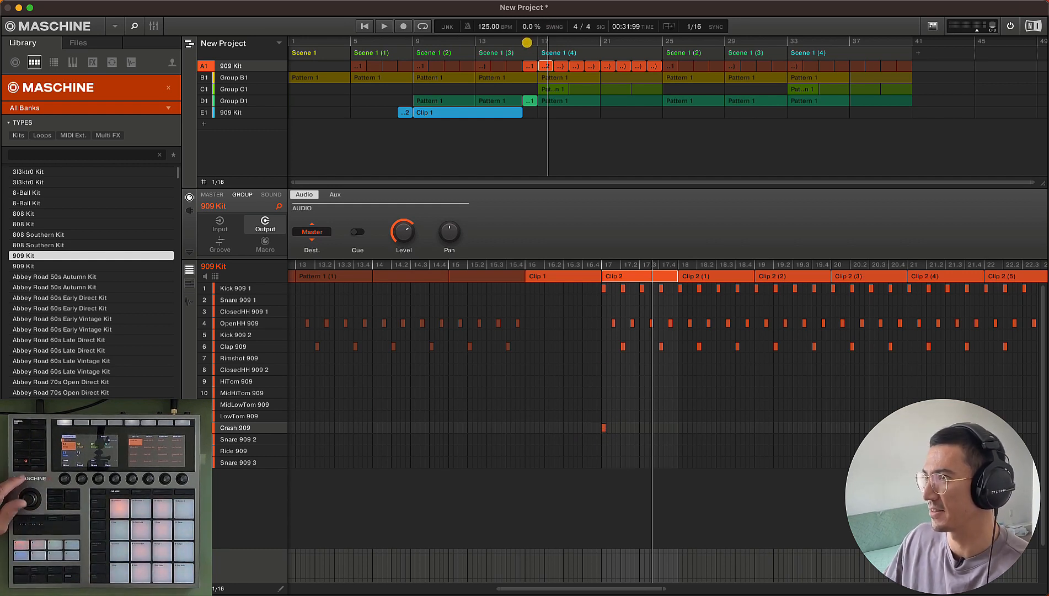
# Play the transition from about bar 15, lower the Crash 909 level to about -6.7 dB, and play it again.
pyautogui.click(514, 41)
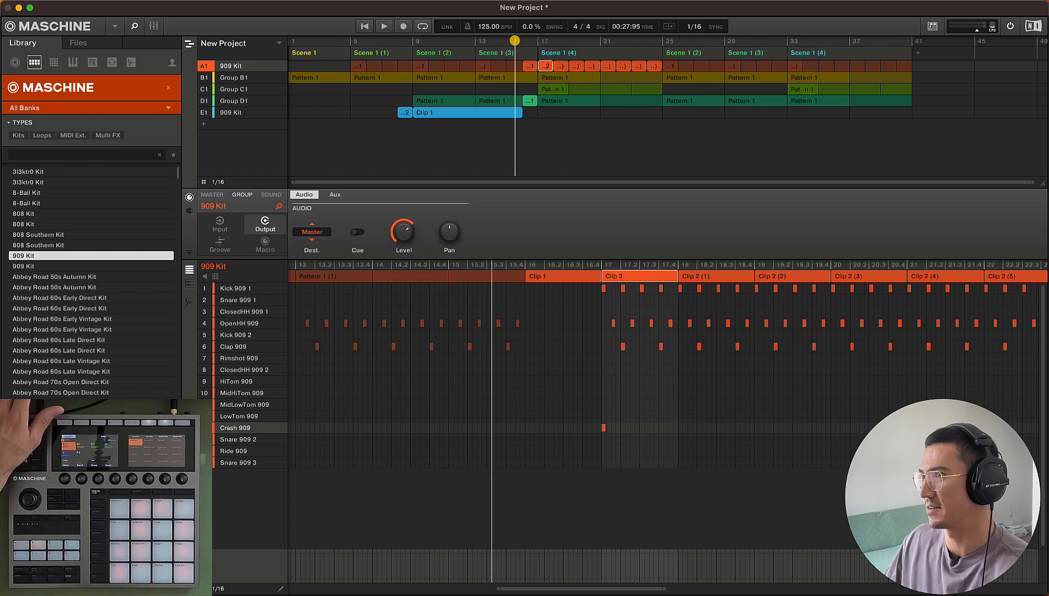
pyautogui.press('space')
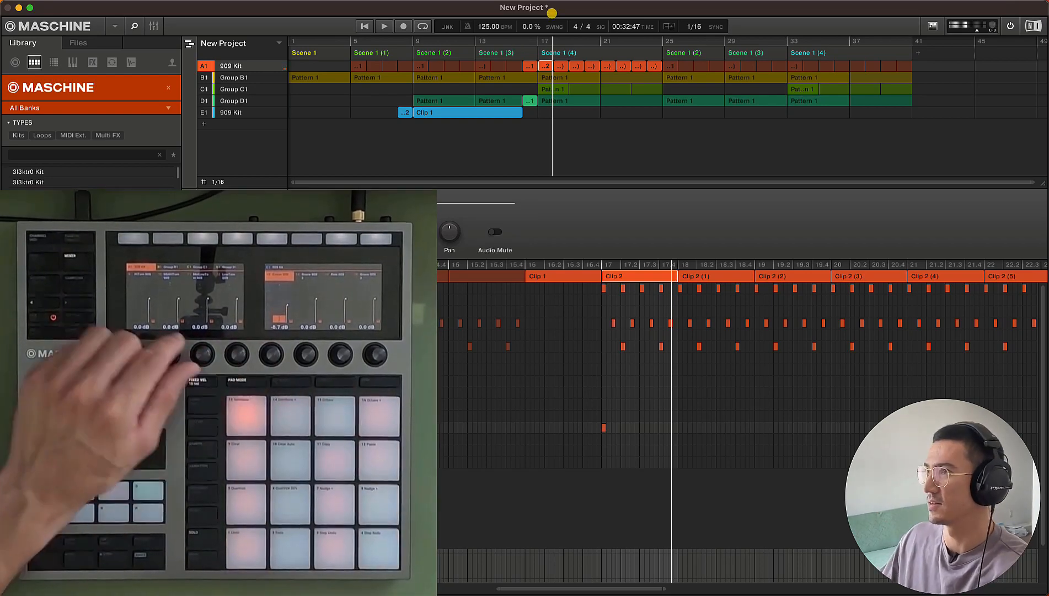
pyautogui.click(517, 40)
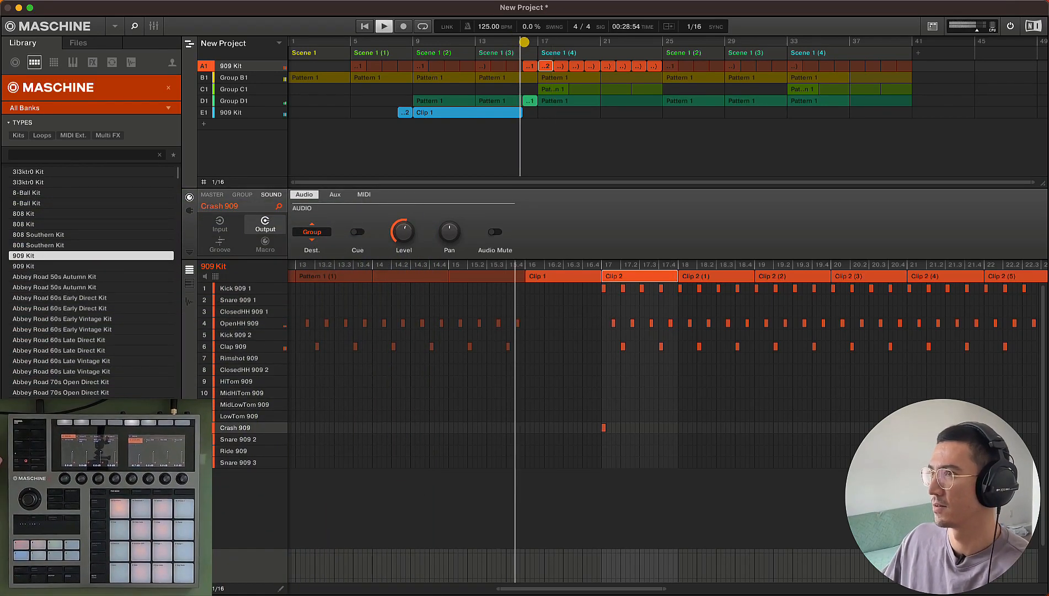